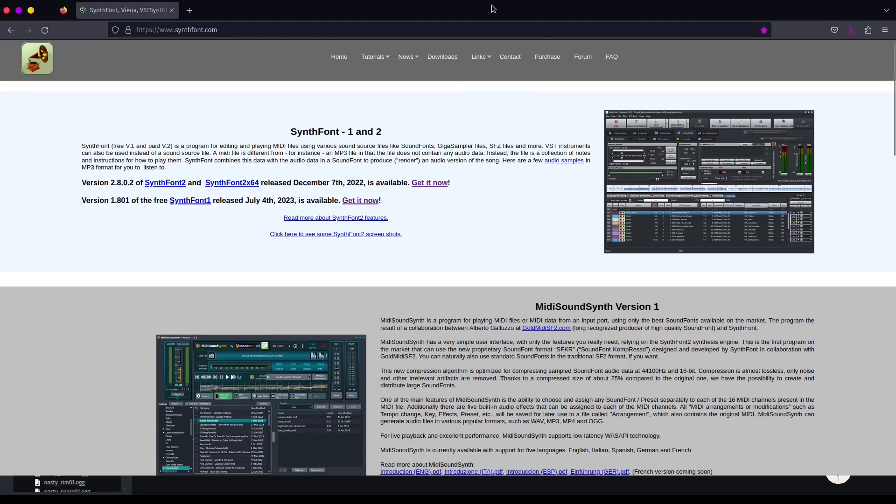
- Go to SynthFont's 'Links to SoundFonts' page through the Links menu
mouse_move(479, 57)
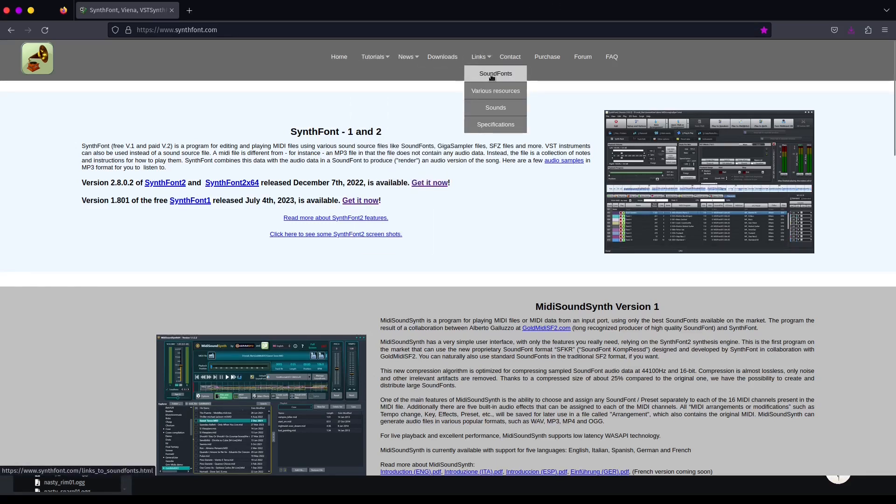
left_click(491, 73)
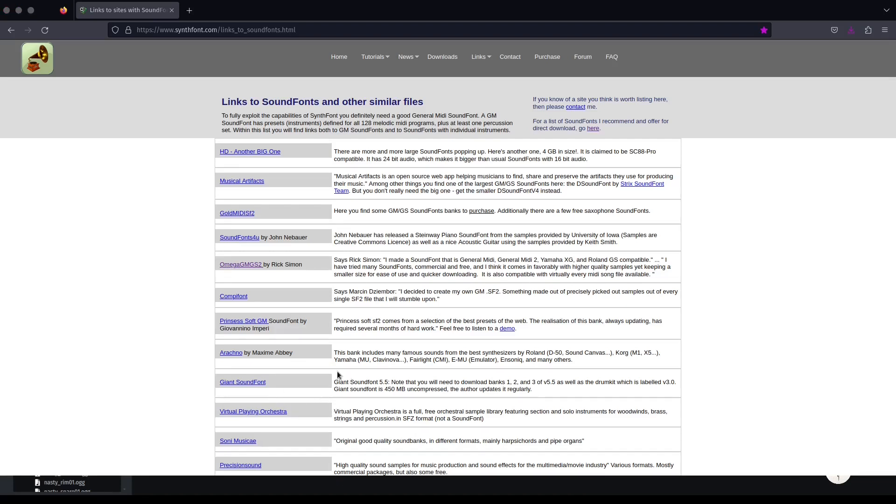
- Switch from Firefox to the LMMS project window
key("alt+Tab")
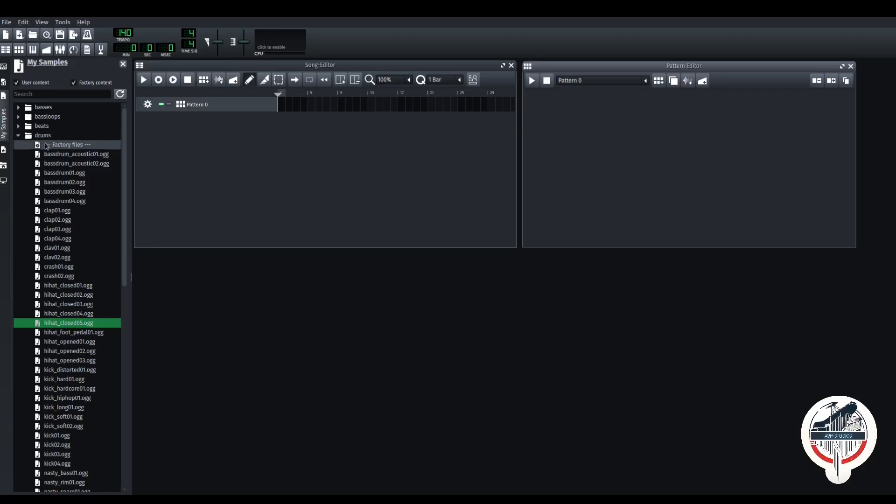
- Collapse drums, close the My Samples sidebar and both editors, then reopen only the Song Editor
left_click(19, 135)
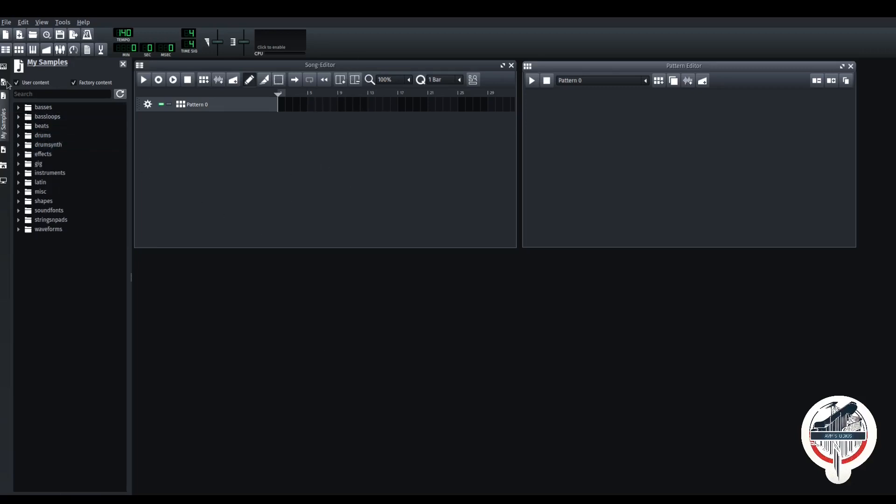
left_click(122, 65)
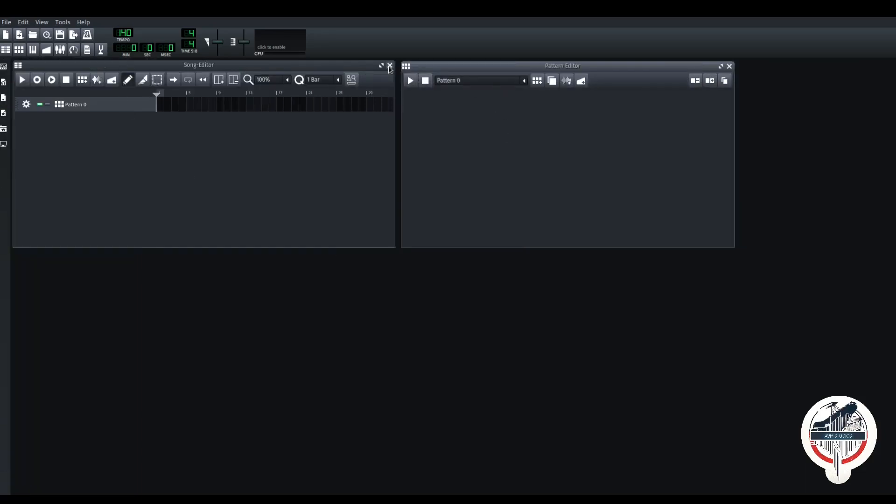
left_click(391, 65)
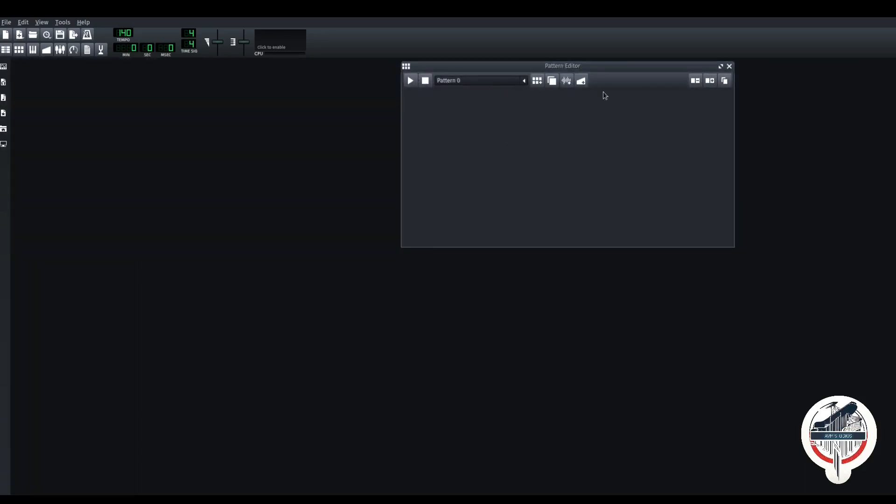
left_click(729, 65)
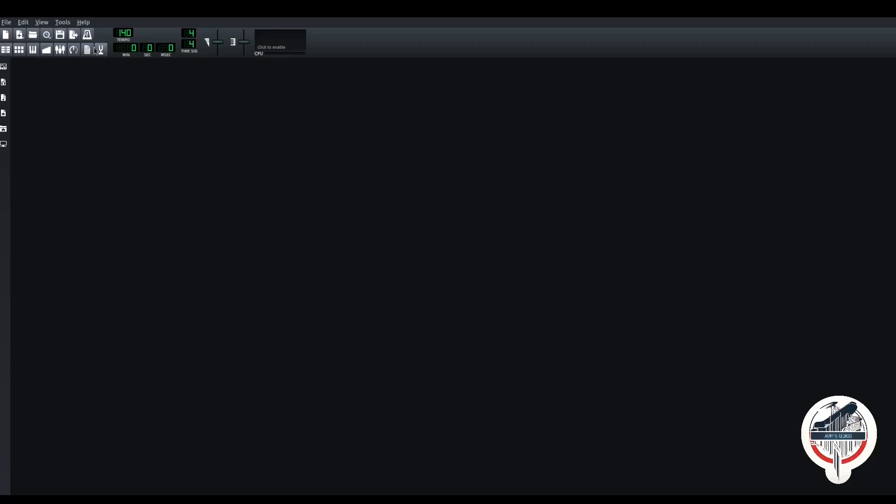
left_click(4, 53)
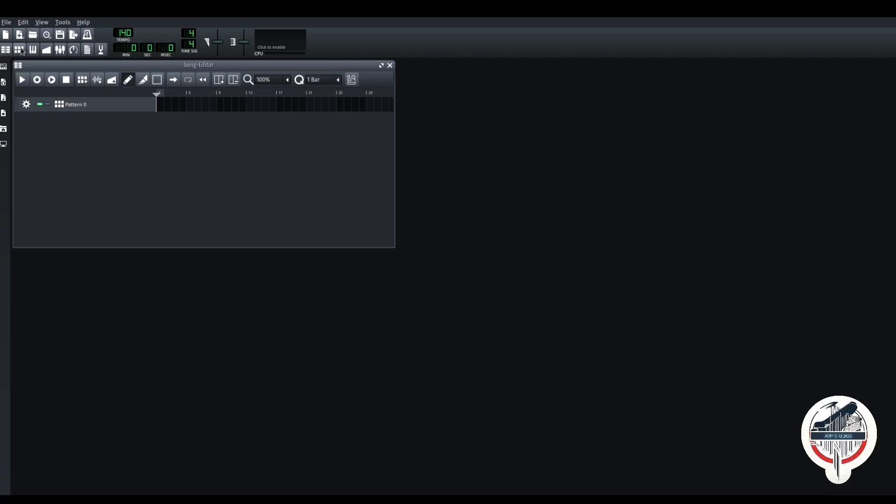
- Reopen the Pattern Editor showing the empty Pattern 0 beside the Song Editor
left_click(19, 49)
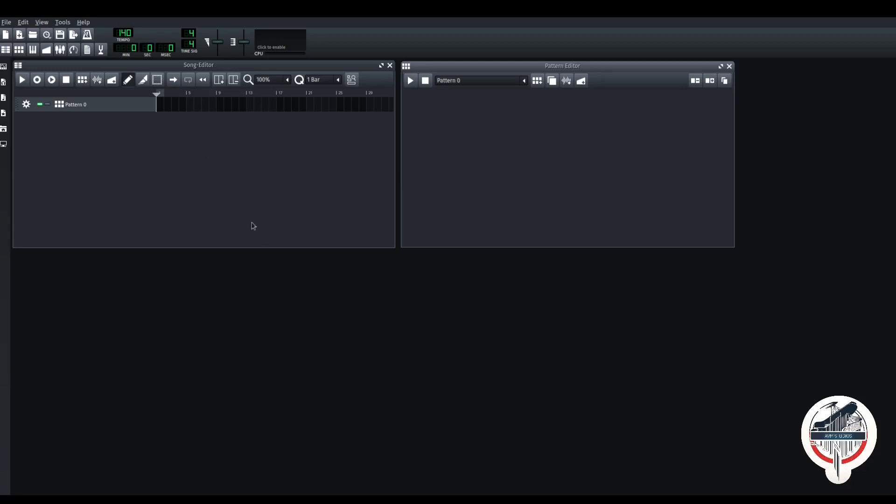
- Drag Sf2 Player from Instrument Plugins into the Song Editor and open its settings
left_click(4, 68)
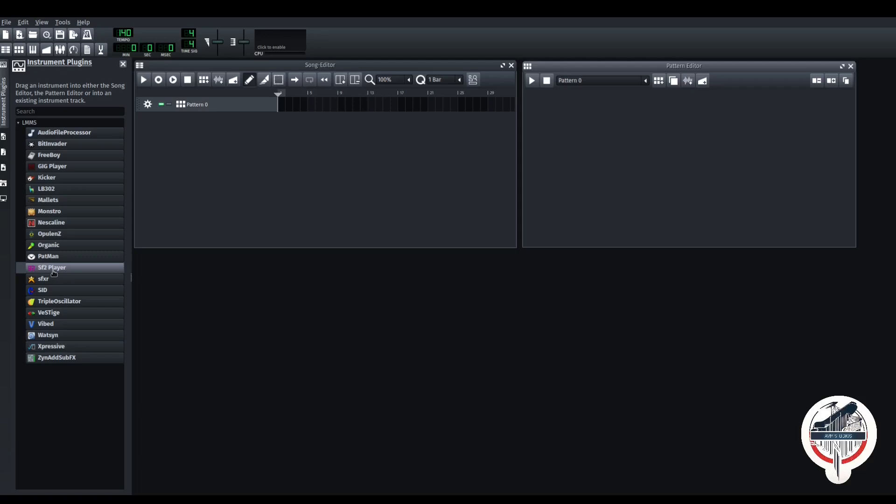
left_click_drag(57, 272, 346, 155)
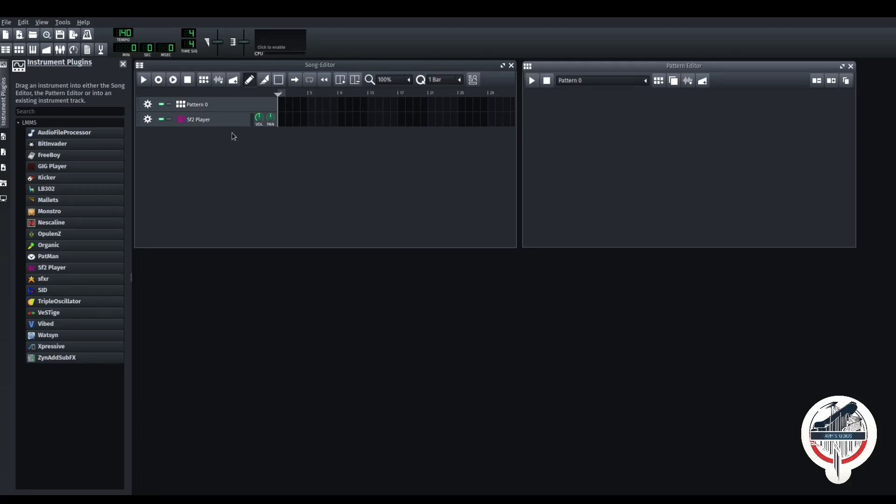
left_click(214, 120)
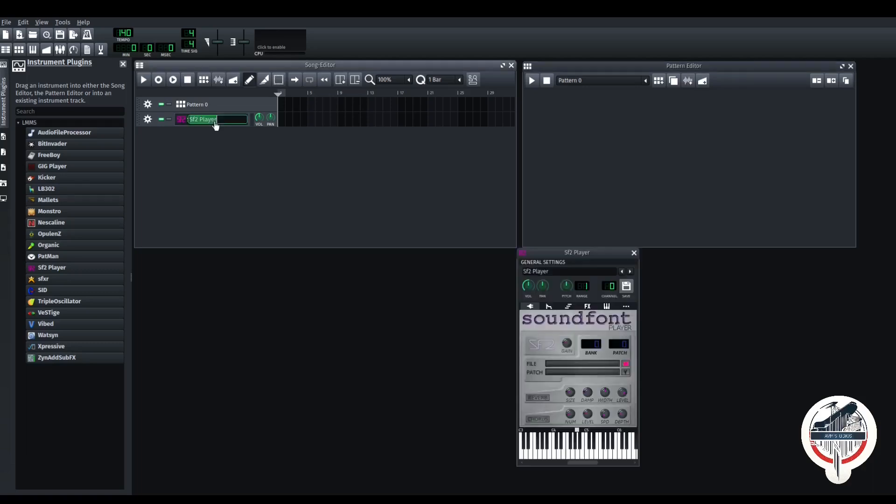
- Audition ElecPiano1 and Synth Strings 1, settle on ElecPiano1, and close the Sf2 Player window
left_click_drag(565, 255, 433, 148)
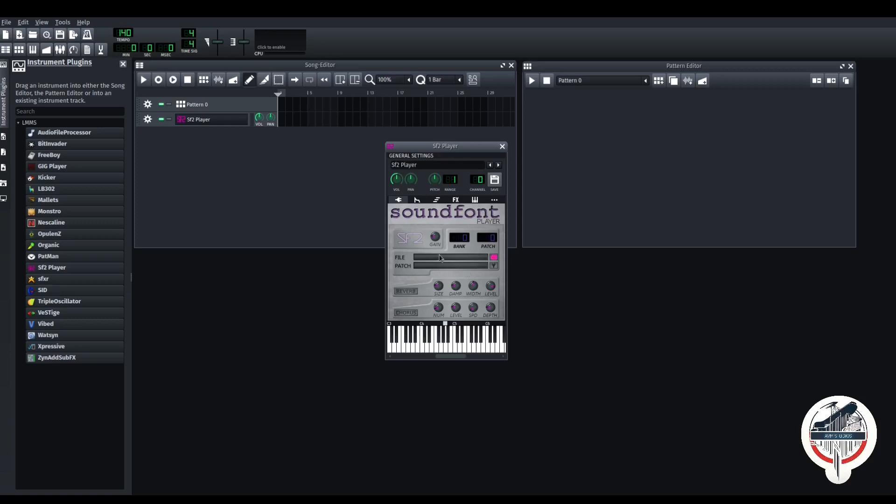
mouse_move(431, 345)
left_mouse_down()
mouse_move(449, 346)
mouse_move(443, 348)
left_mouse_up()
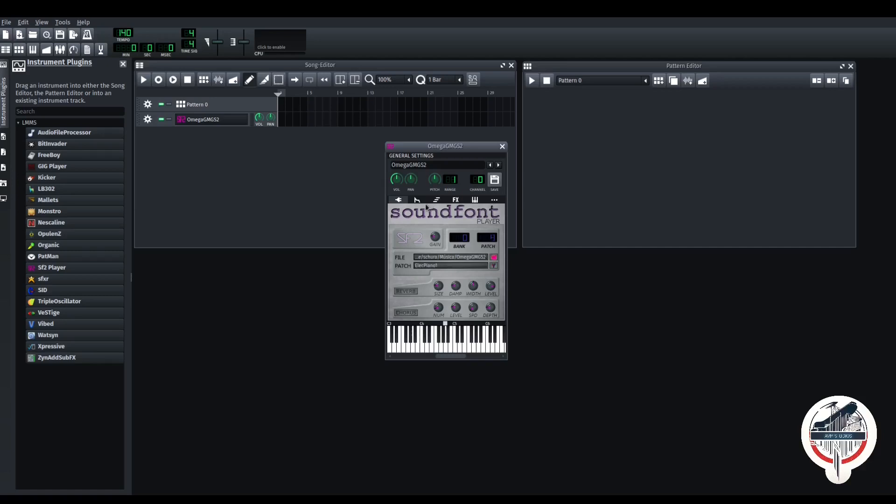
left_click_drag(438, 330, 469, 347)
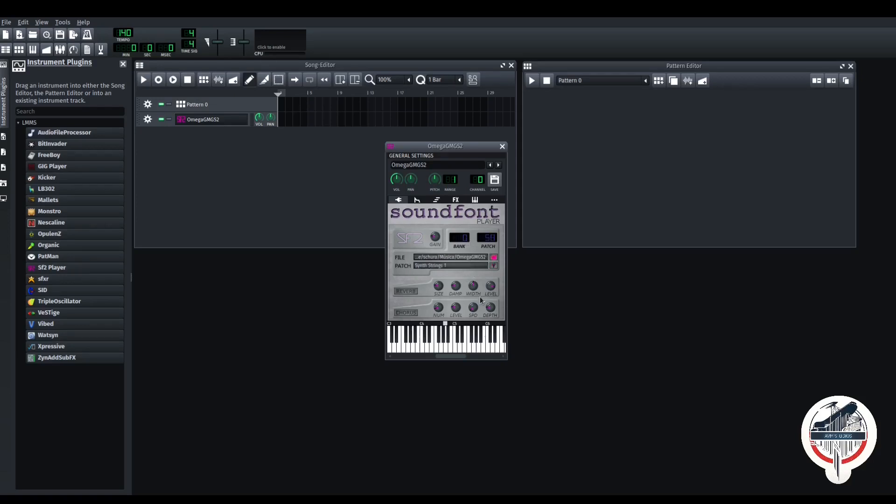
left_click_drag(465, 344, 408, 347)
double_click(444, 206)
left_click_drag(469, 337, 409, 351)
left_click(503, 147)
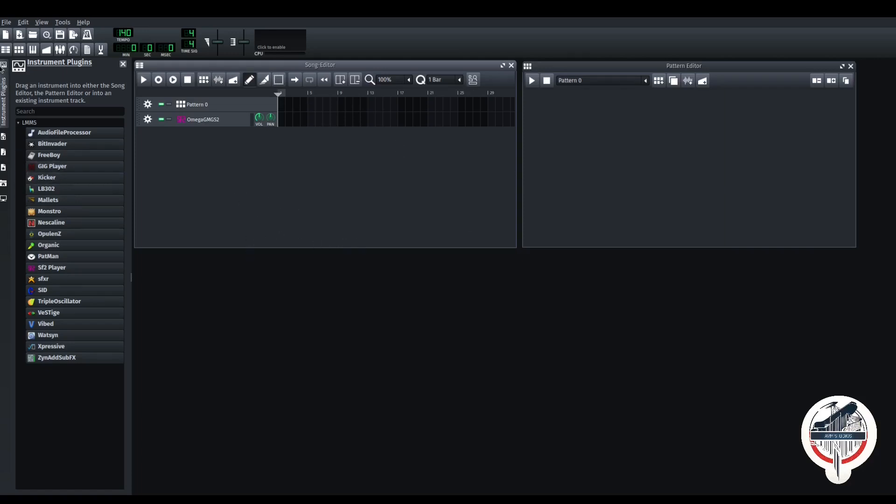
- Expand the drums folder in My Samples and preview closed hi-hats, ending on hihat_closed04
left_click(4, 136)
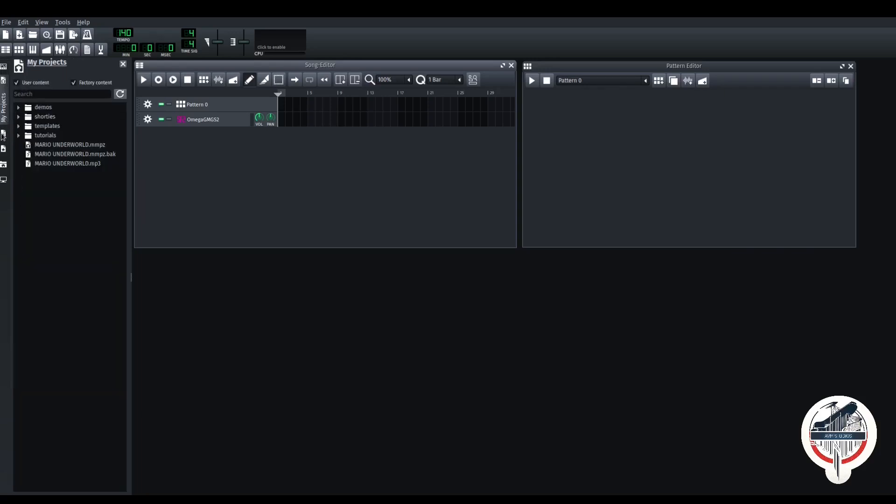
left_click(4, 136)
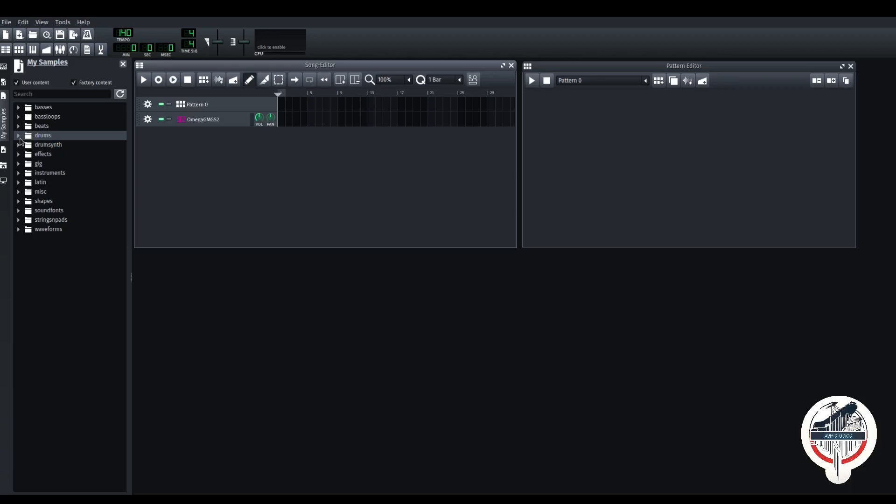
left_click(19, 137)
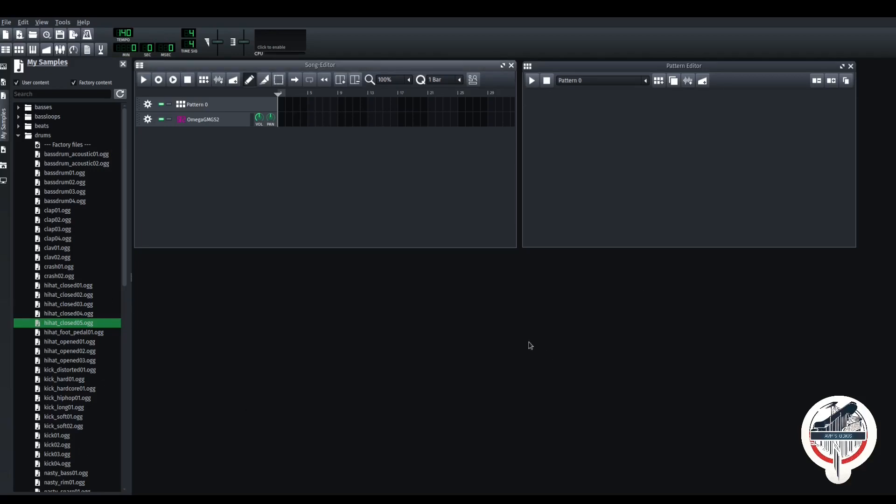
left_click(71, 306)
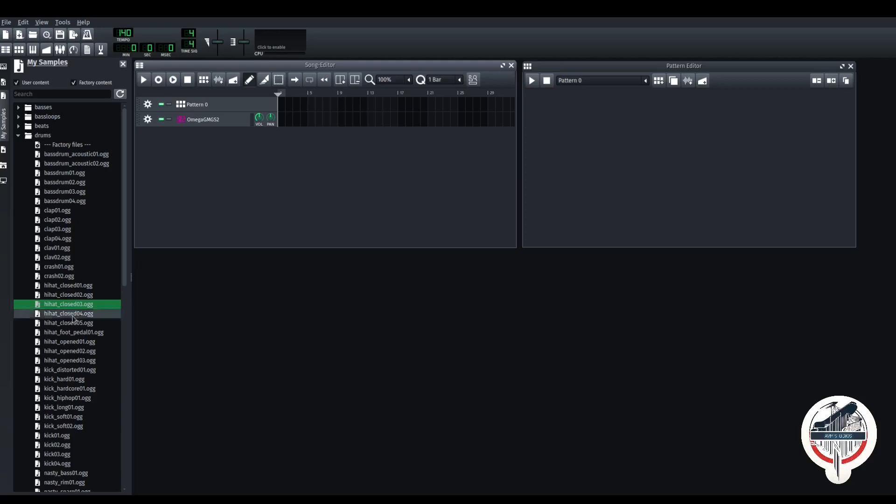
left_click(76, 322)
left_click(75, 333)
left_click(75, 314)
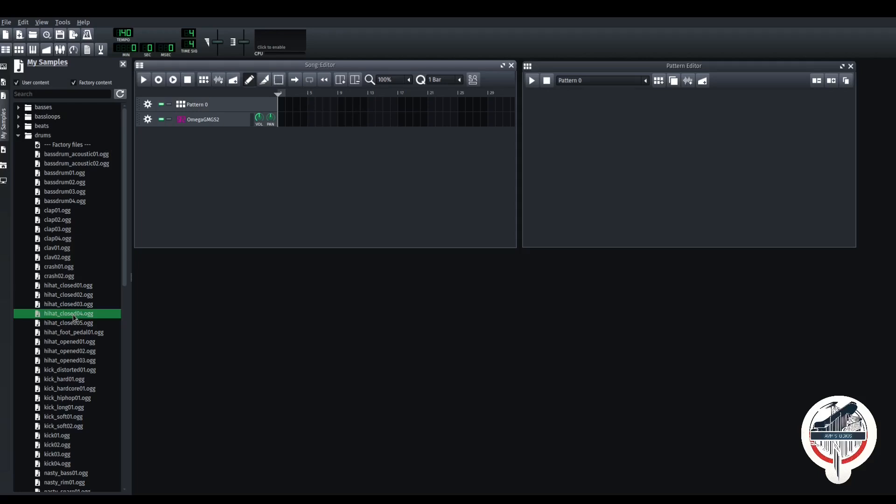
- Add hihat_closed04 to Pattern 0, lower its volume, and turn on all 16 steps
left_click_drag(73, 317, 670, 145)
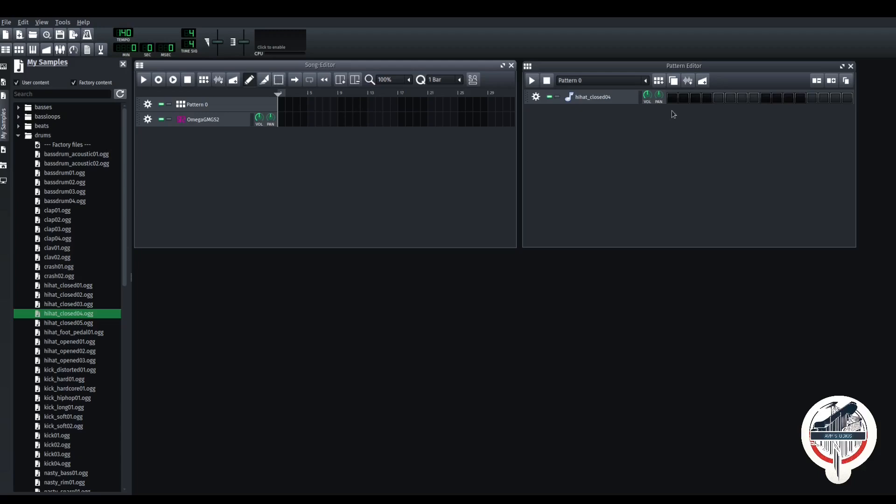
left_click_drag(647, 95, 679, 154)
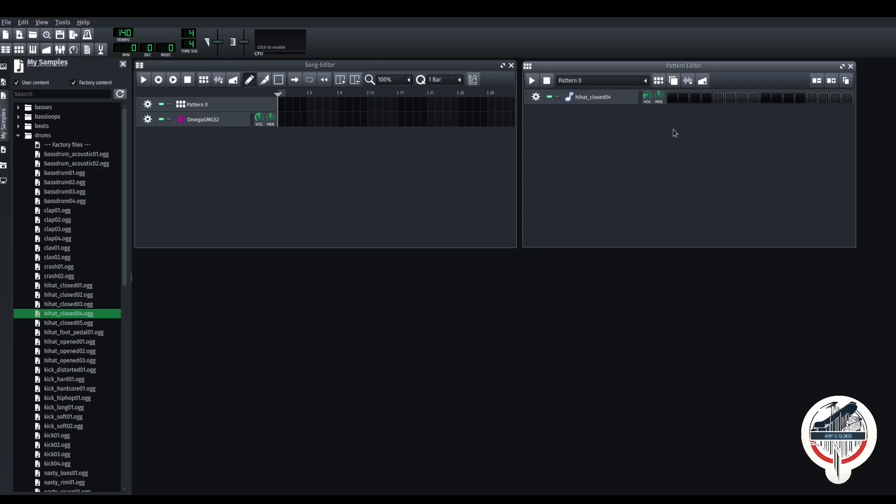
left_click(673, 100)
left_click(684, 100)
left_click(698, 101)
left_click(709, 101)
left_click(718, 101)
left_click(730, 101)
left_click(742, 100)
left_click(754, 101)
left_click(765, 101)
left_click(777, 101)
left_click(789, 101)
left_click(800, 100)
left_click(812, 101)
left_click(824, 100)
left_click(836, 100)
left_click(847, 100)
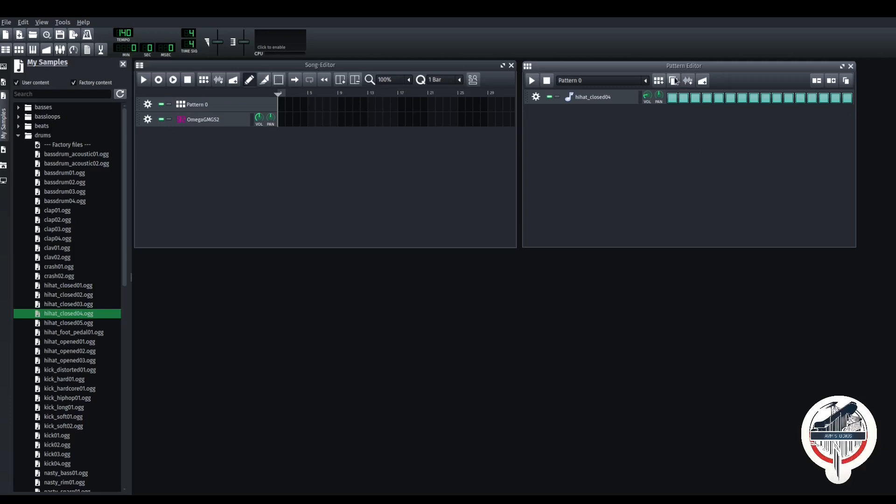
- Toggle hi-hat step 8 off and on a few times, leaving it on
left_click(755, 99)
left_click(755, 102)
left_click(755, 102)
left_click(755, 102)
left_click(754, 101)
left_click(755, 102)
- Play the drum pattern, set the song tempo to 100, and stop playback
key("space")
key("space")
key("Return")
key("space")
key("space")
scroll(102, 329, "down", 4)
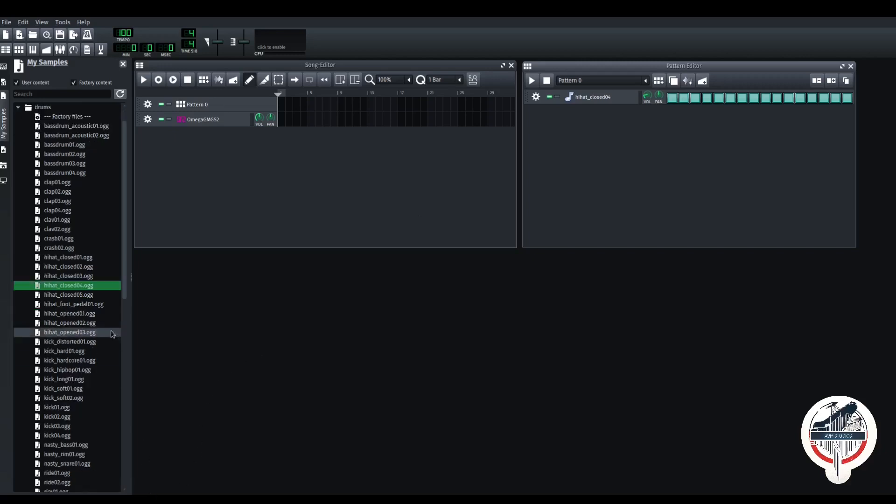
scroll(89, 339, "down", 2)
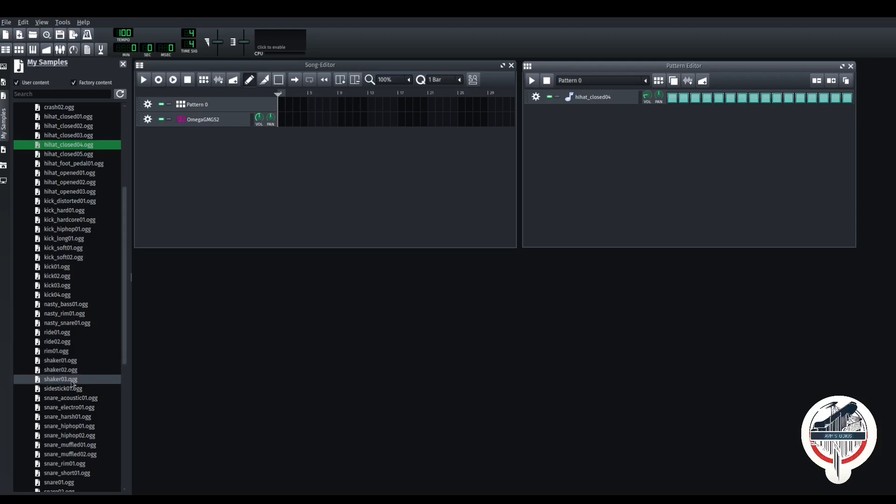
- Preview the snare samples and add snare_electro01 as a new pattern track
left_click(85, 411)
left_click(77, 426)
left_click(73, 444)
left_click(72, 437)
left_click(72, 427)
left_click(70, 417)
left_click(70, 409)
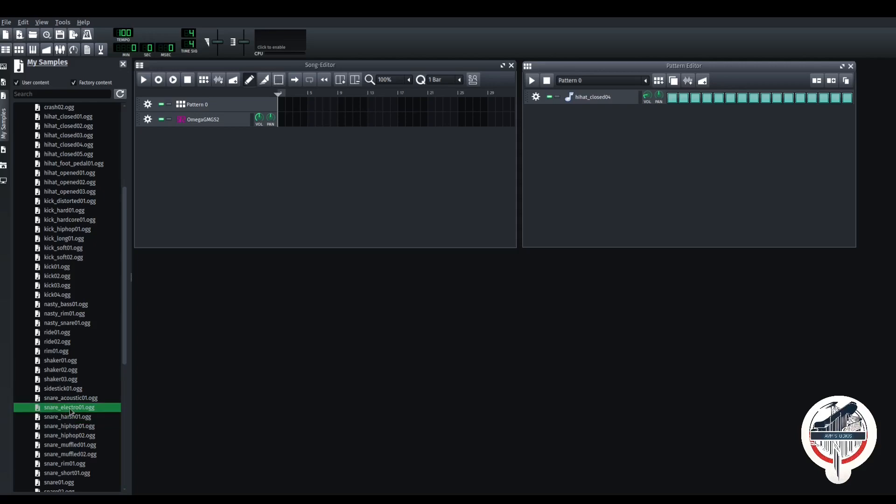
double_click(70, 409)
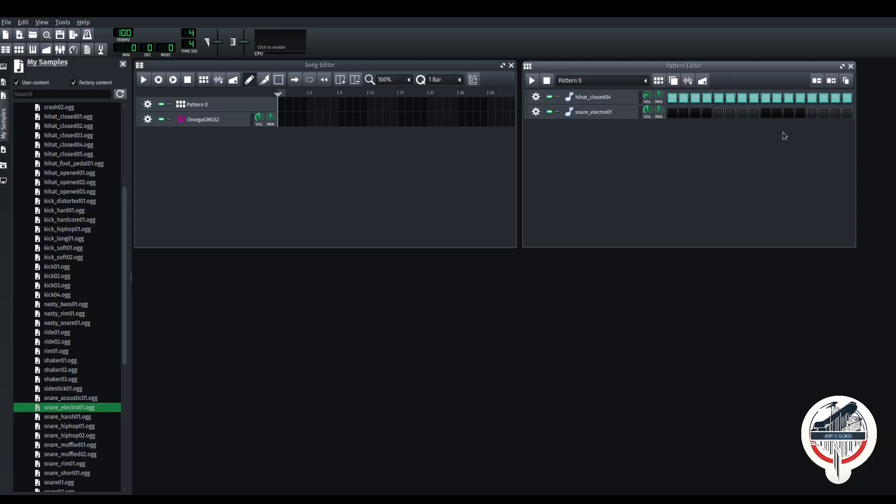
- Turn on snare steps 15, 16, 13 and 5, then play the pattern
left_click(847, 113)
left_click(835, 113)
left_click(814, 115)
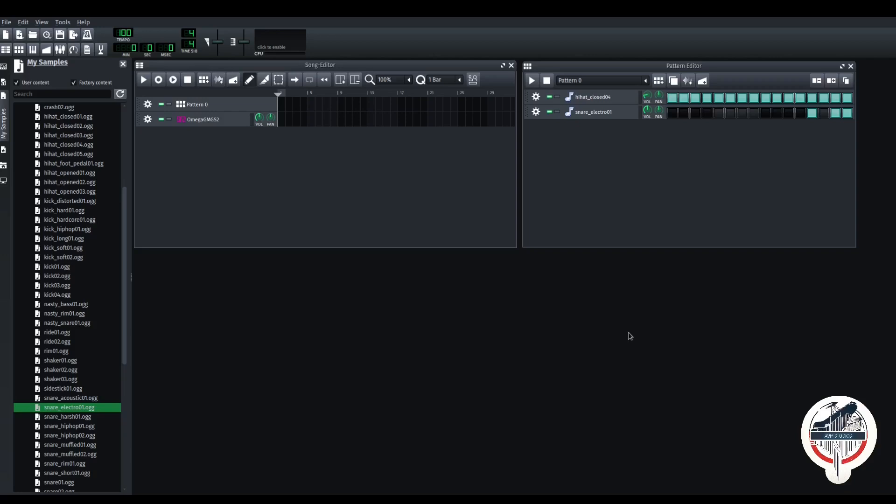
left_click(718, 114)
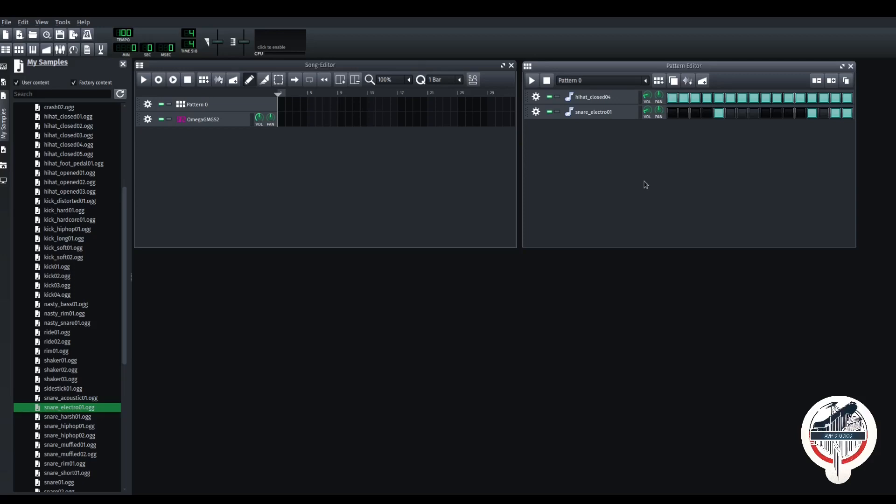
key("space")
key("space")
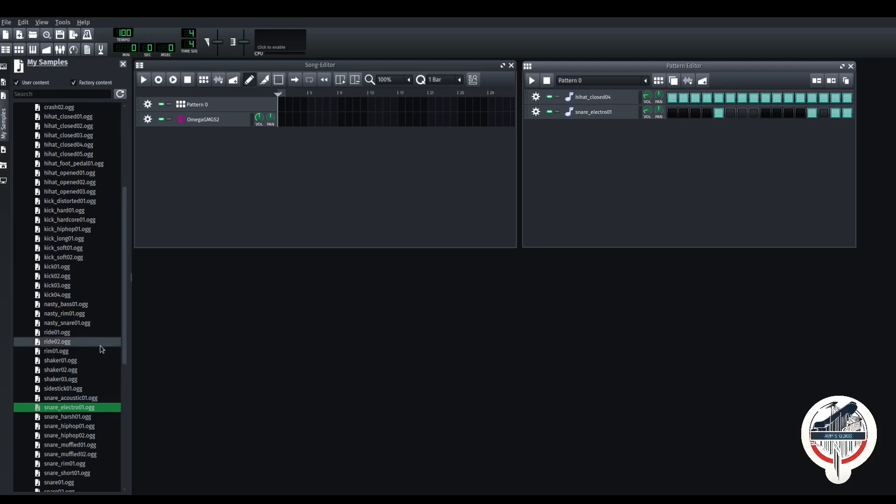
- Preview the kick samples and add kick01 as a new pattern track
left_click(87, 295)
left_click(66, 285)
left_click(64, 276)
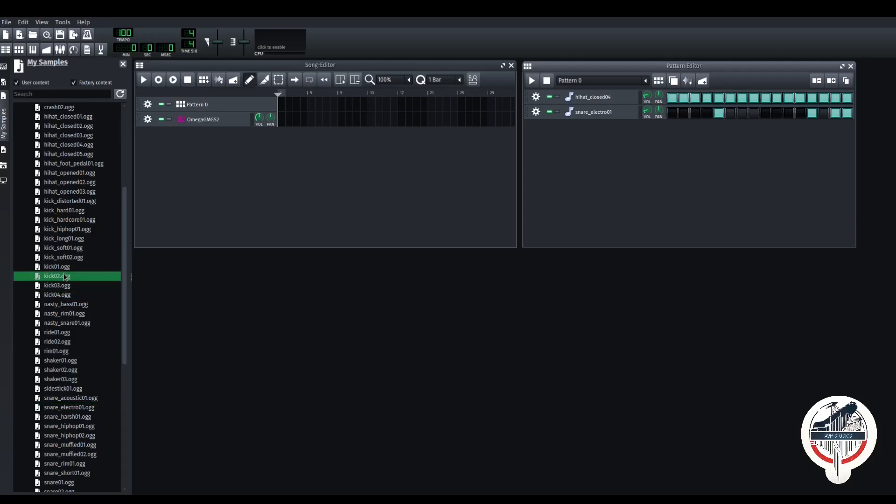
key("Up")
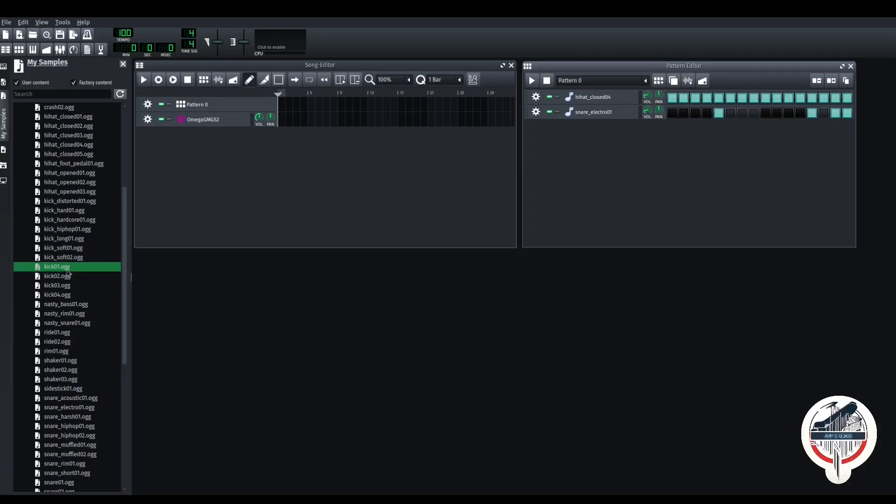
double_click(66, 269)
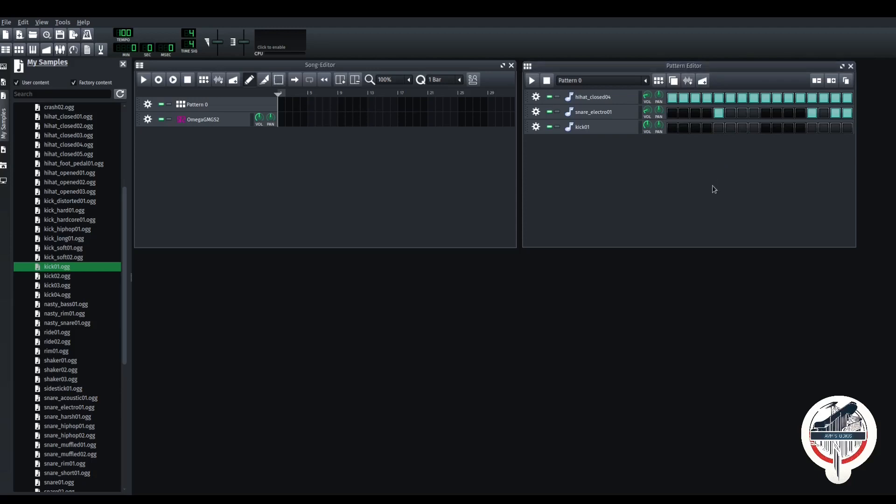
- Put kicks on steps 1, 5, 6, 9, 13 and 14, then play the pattern
left_click(672, 131)
left_click(719, 128)
left_click(730, 129)
left_click(766, 129)
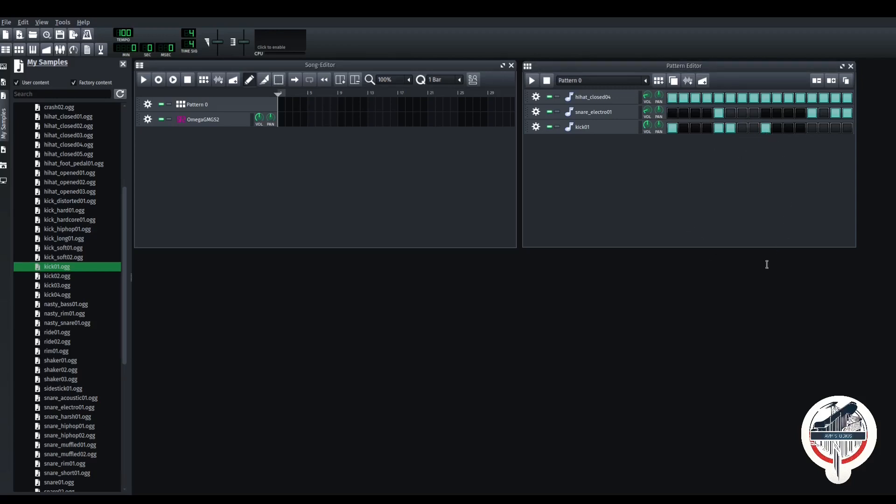
left_click(811, 128)
left_click(824, 128)
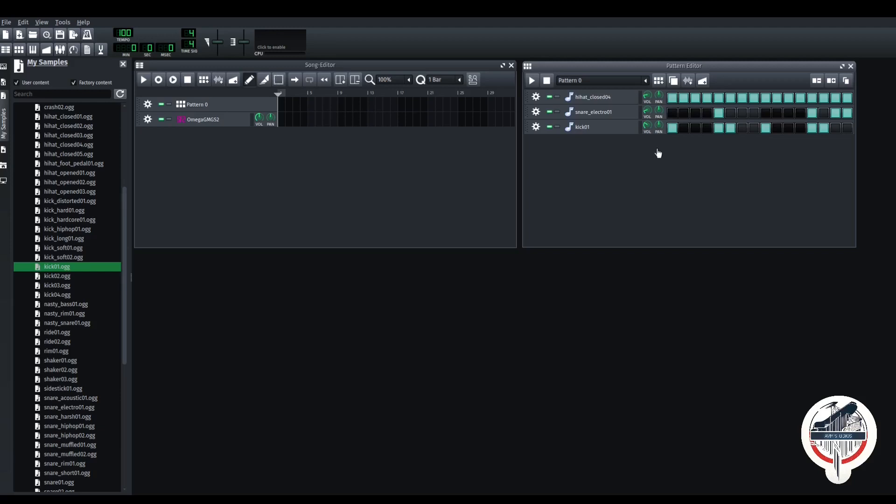
key("space")
key("space")
left_click(292, 204)
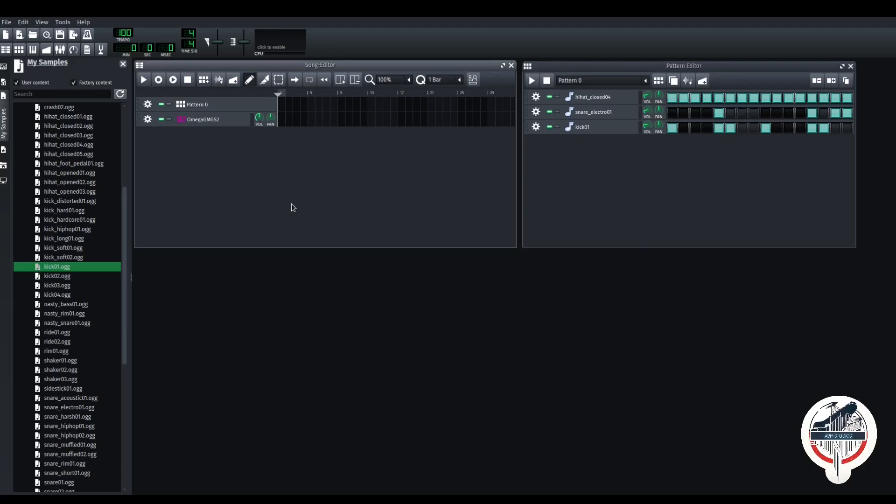
- Place the drum pattern at bar 1 of Pattern 0, stretch it to bar 17, and play it back
key("space")
left_click(281, 105)
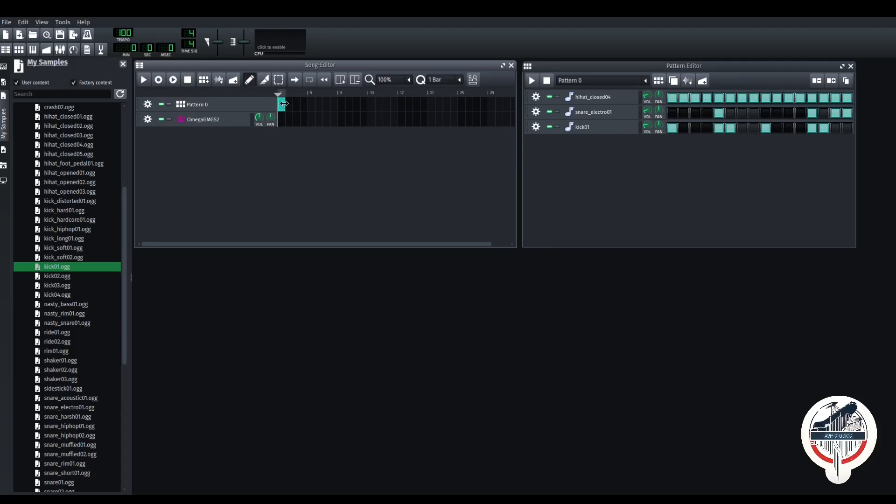
left_click_drag(284, 103, 414, 106)
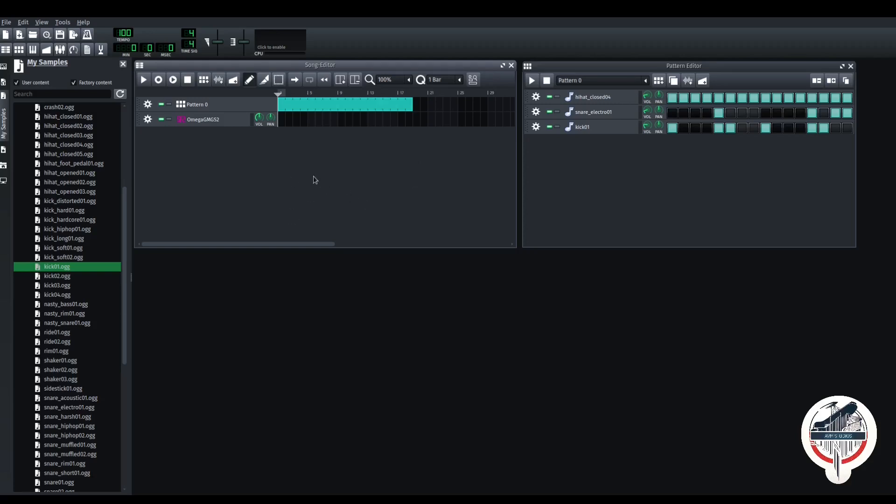
key("space")
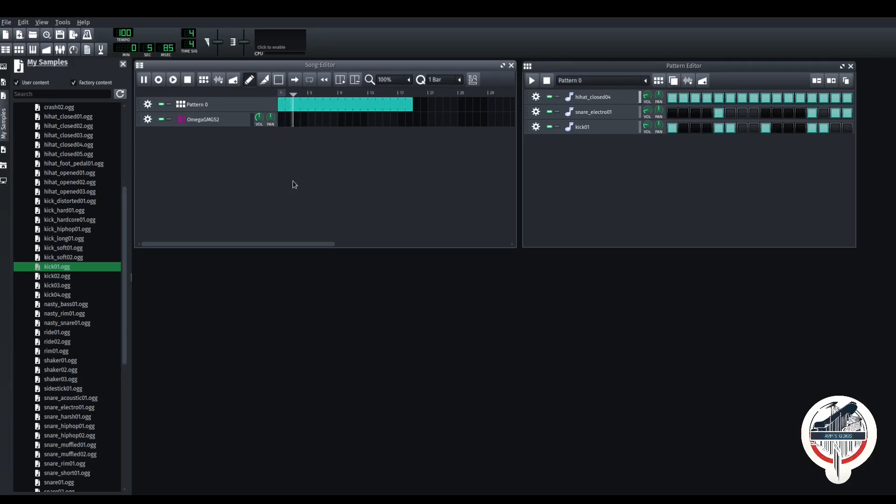
key("space")
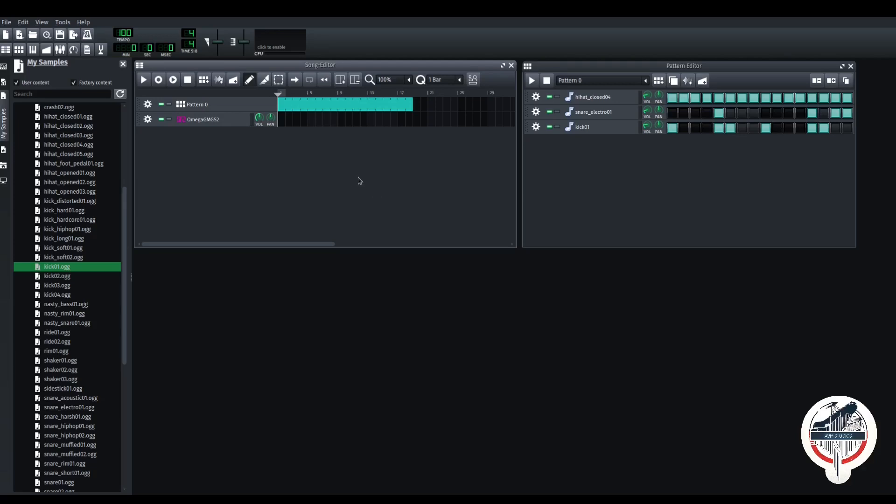
- Create a melody clip at bar 1 of OmegaGMGS2, maximize its Piano Roll, and hide the My Samples sidebar
double_click(296, 130)
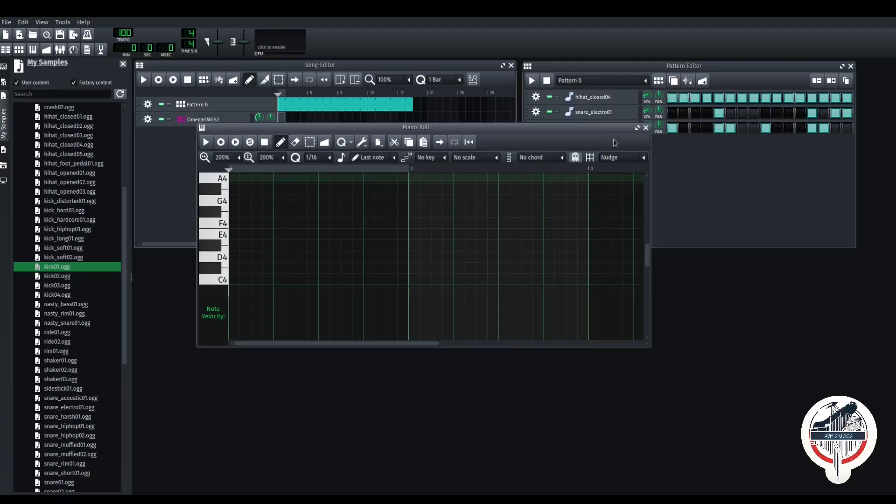
double_click(573, 131)
scroll(275, 334, "down", 6)
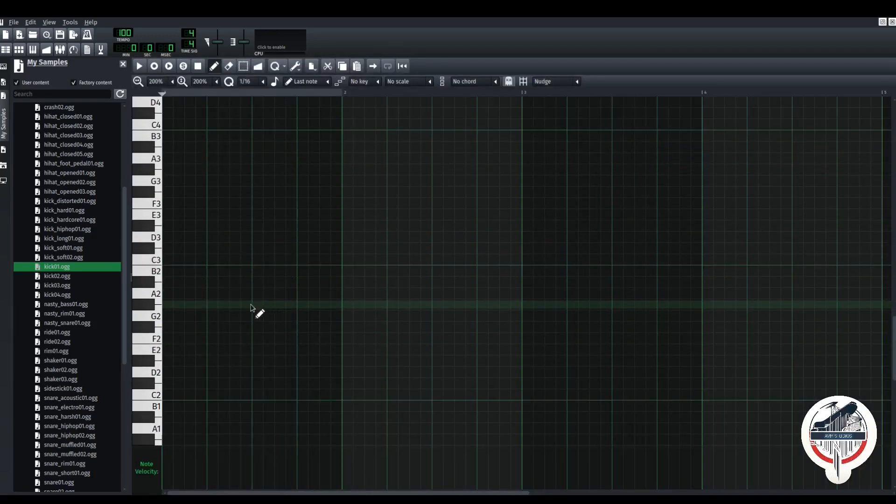
left_click(3, 98)
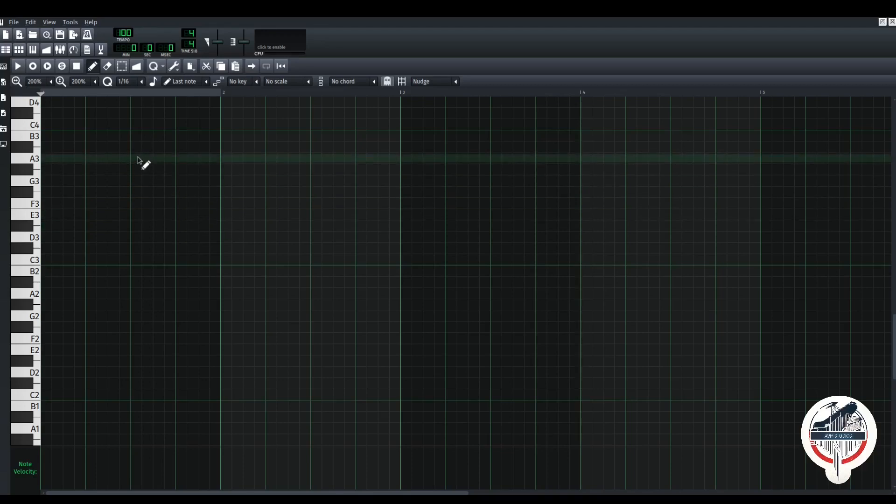
scroll(128, 259, "down", 3)
scroll(125, 257, "down", 3)
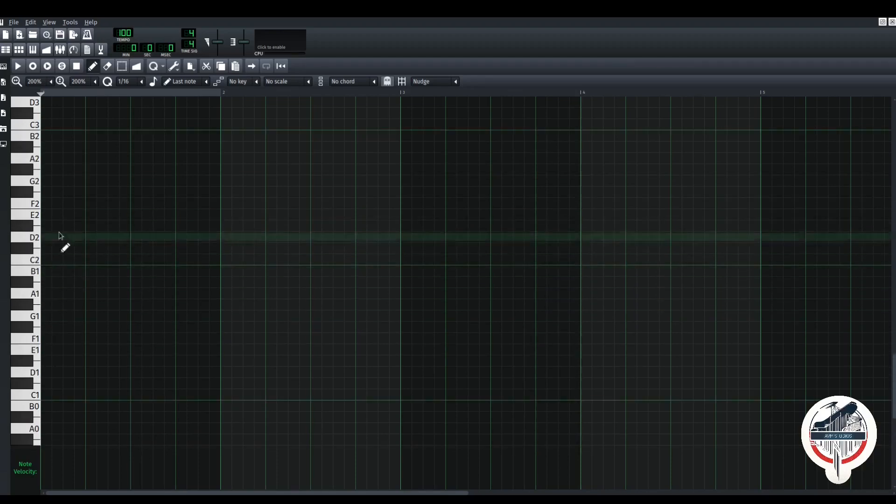
scroll(70, 280, "up", 3)
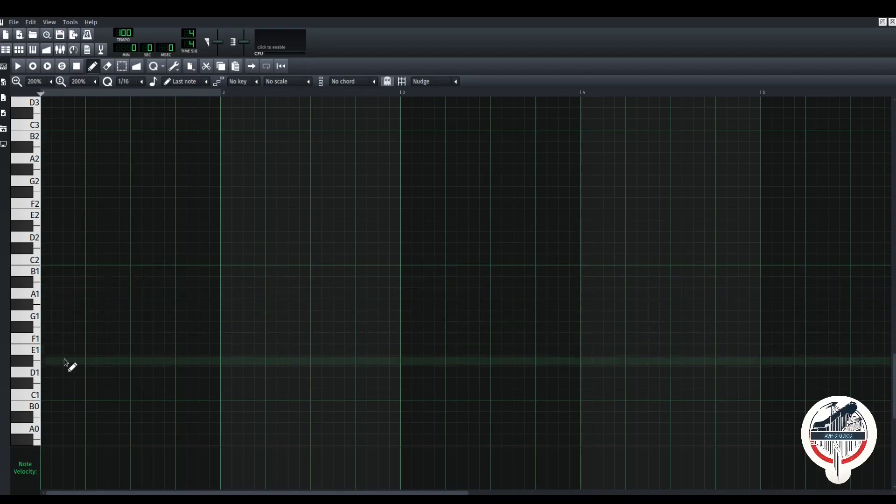
- Place a shortened E2 note at the start plus a lengthened trial note, keeping the 1/16 grid
left_click(46, 216)
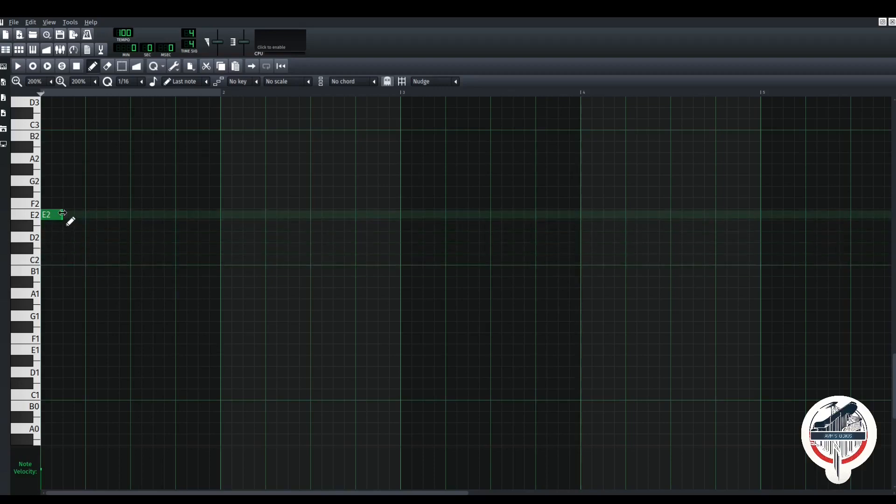
left_click_drag(62, 212, 51, 215)
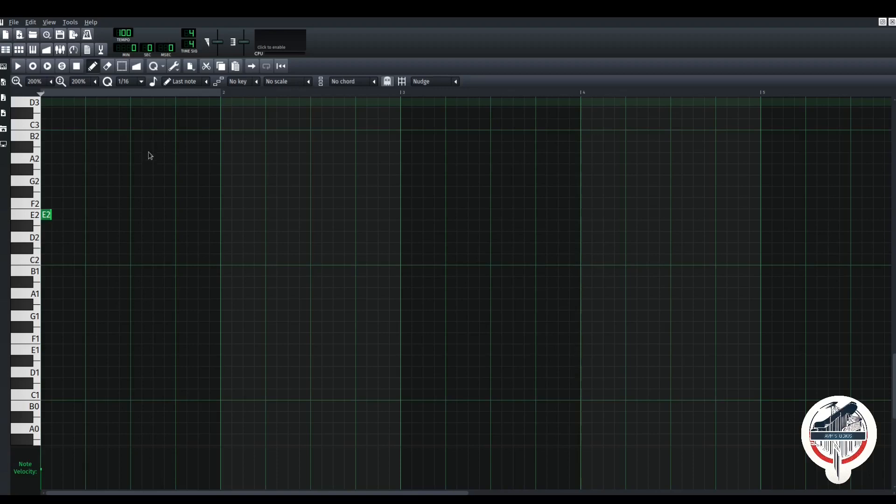
left_click(149, 138)
left_click(138, 151)
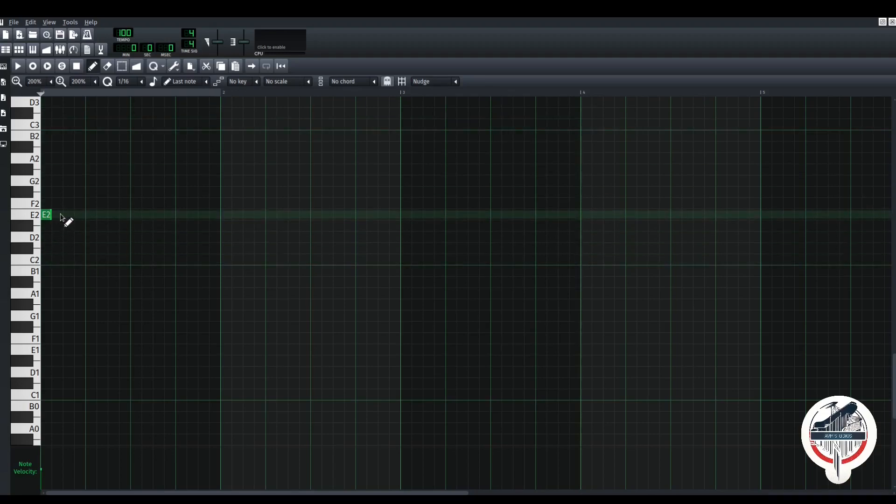
left_click(55, 182)
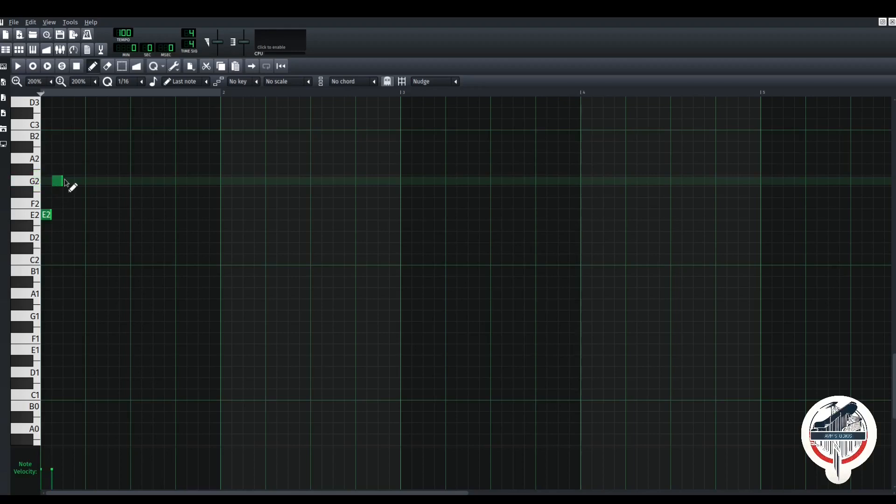
left_click_drag(62, 182, 80, 196)
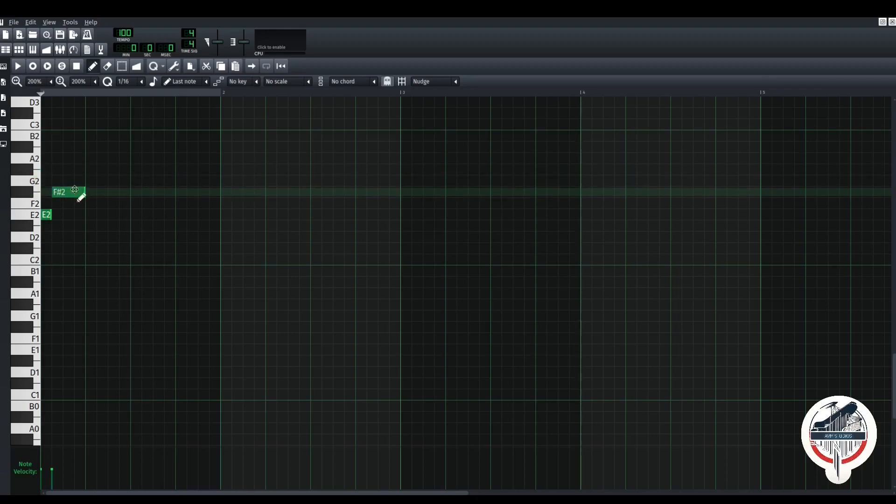
- Delete the trial F2, D#2 and F#2 notes so only the starting E2 remains
left_click(114, 170)
left_click_drag(123, 179, 105, 224)
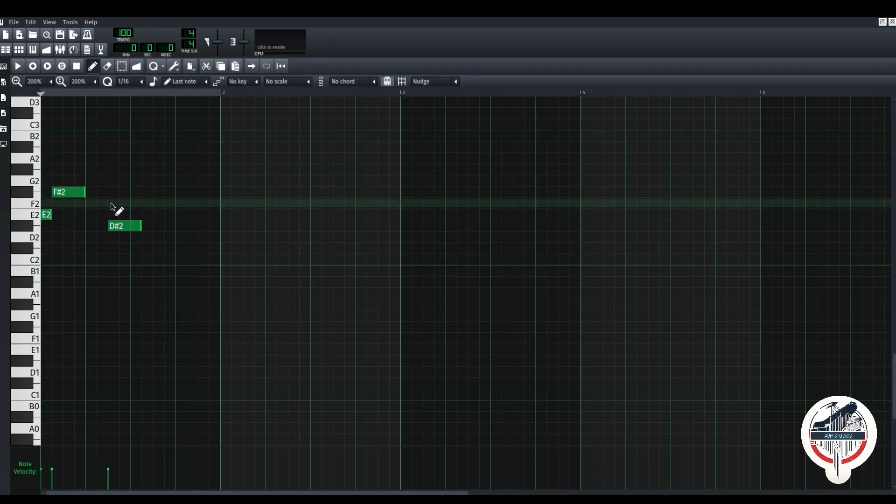
left_click(111, 206)
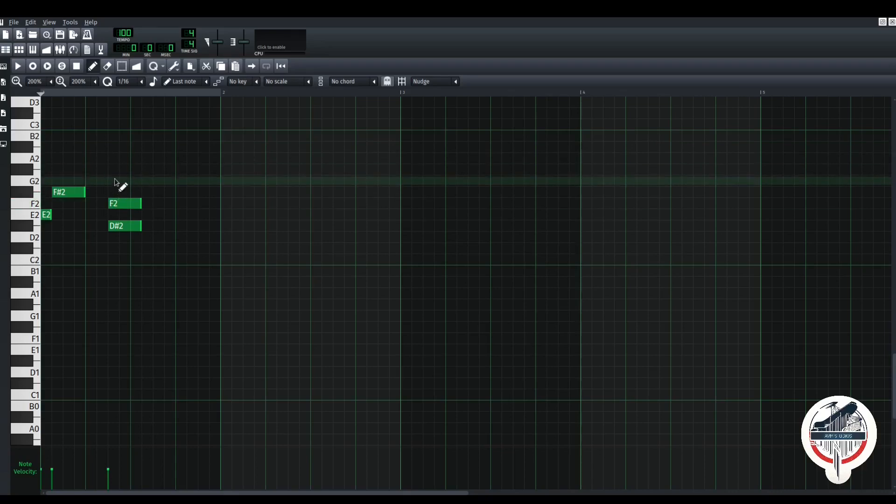
right_click(115, 204)
right_click(114, 225)
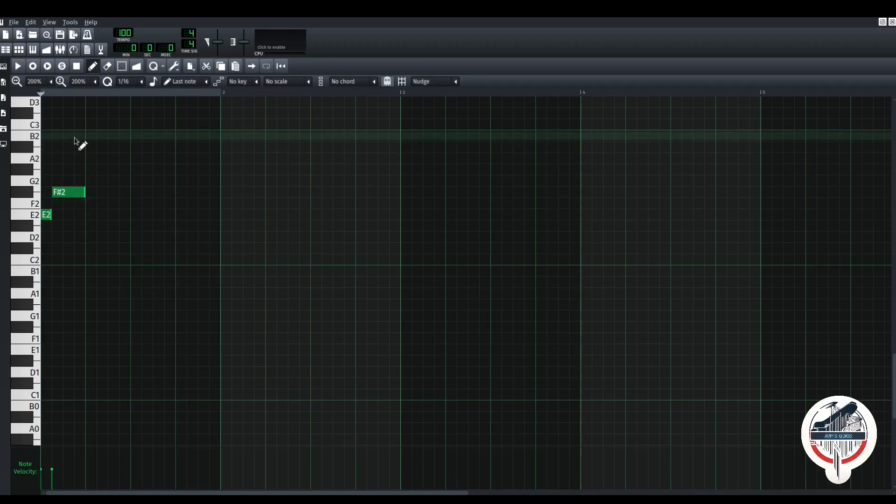
right_click(80, 192)
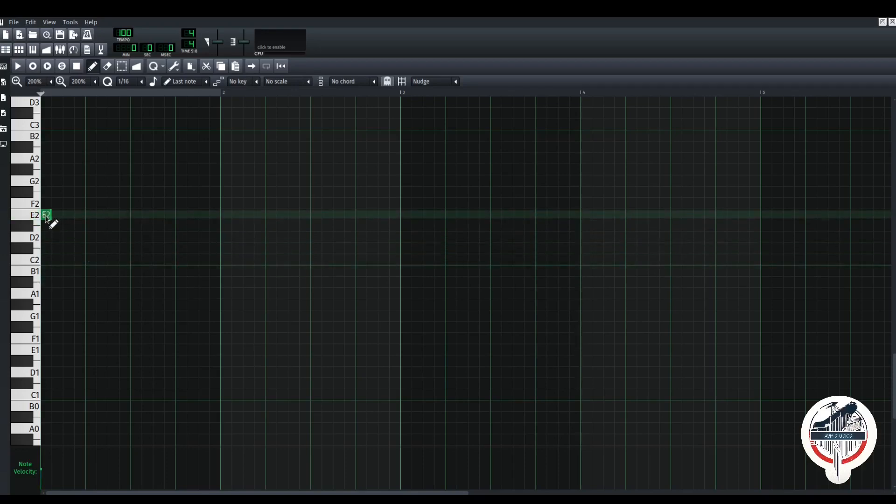
left_click(112, 202)
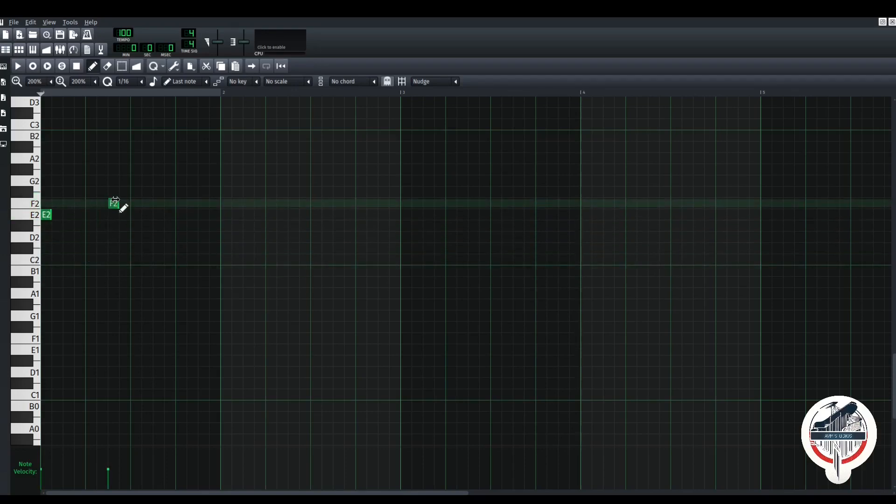
right_click(111, 204)
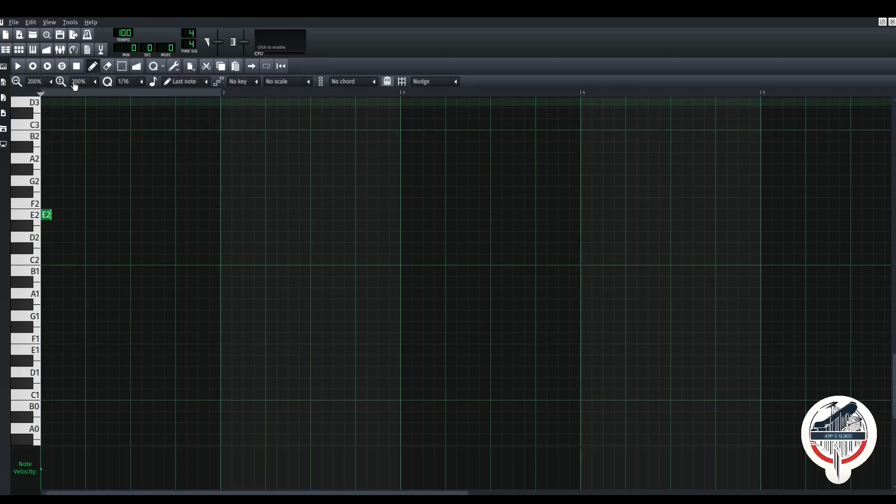
- Scroll the Piano Roll up until A3 is visible above the E2 note
scroll(101, 296, "up", 2)
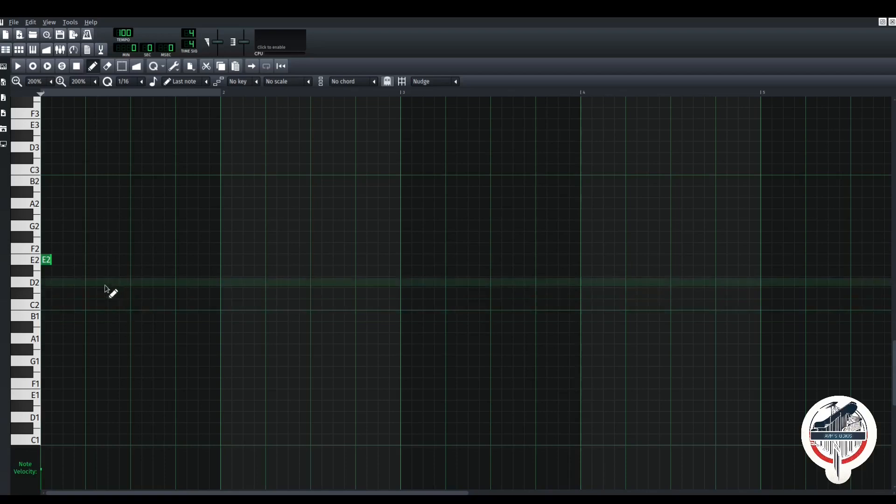
scroll(107, 290, "up", 1)
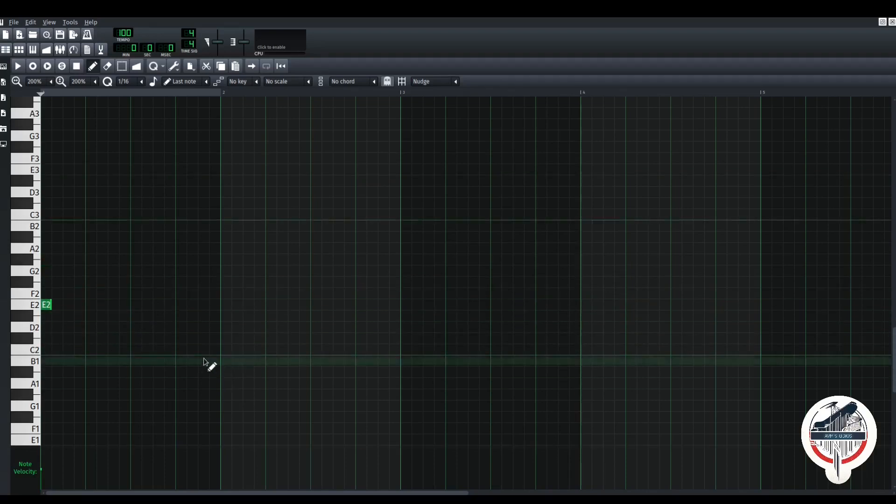
- Draw C3, A1, A2, B1 and A#2 notes on successive sixteenth steps after E2
left_click(60, 216)
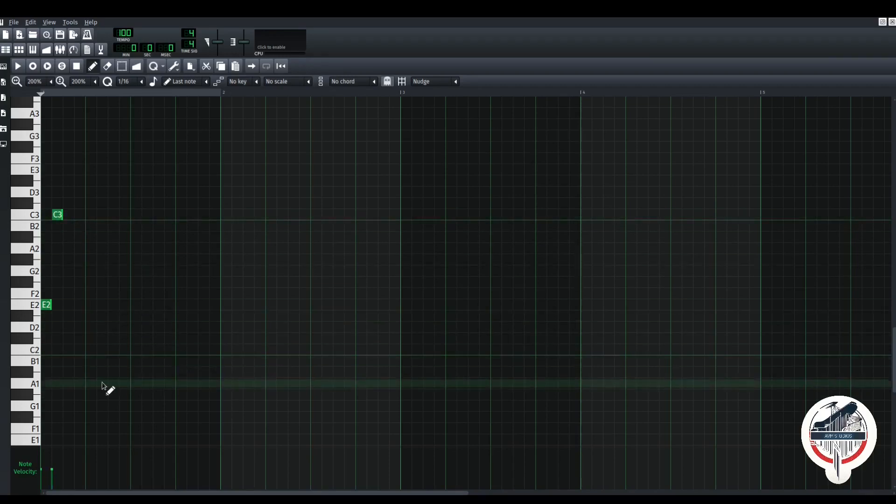
left_click(69, 385)
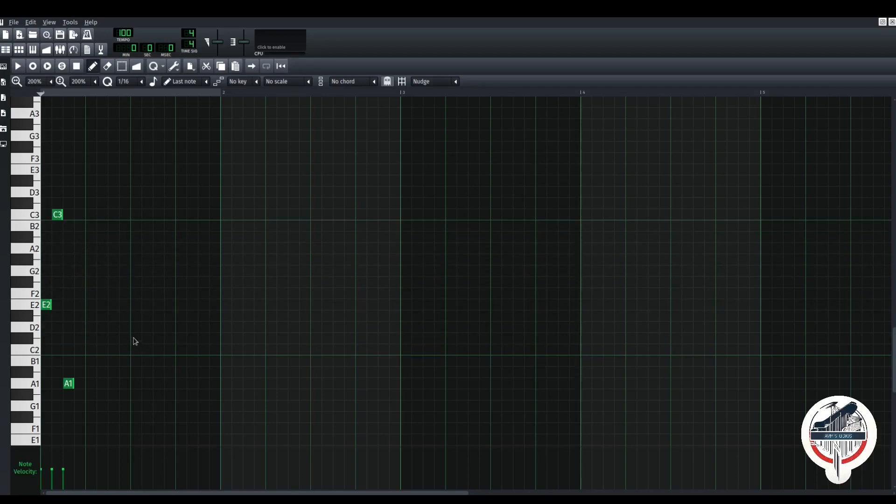
left_click(81, 248)
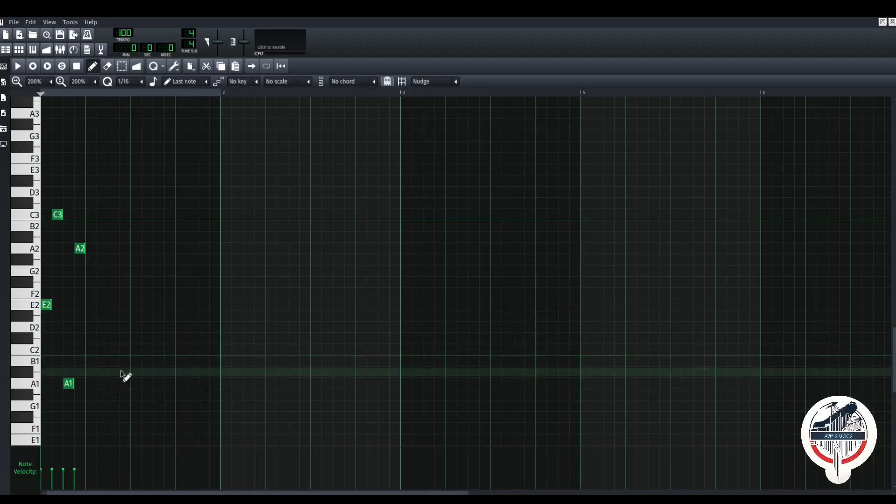
scroll(108, 372, "down", 2)
scroll(110, 372, "up", 2)
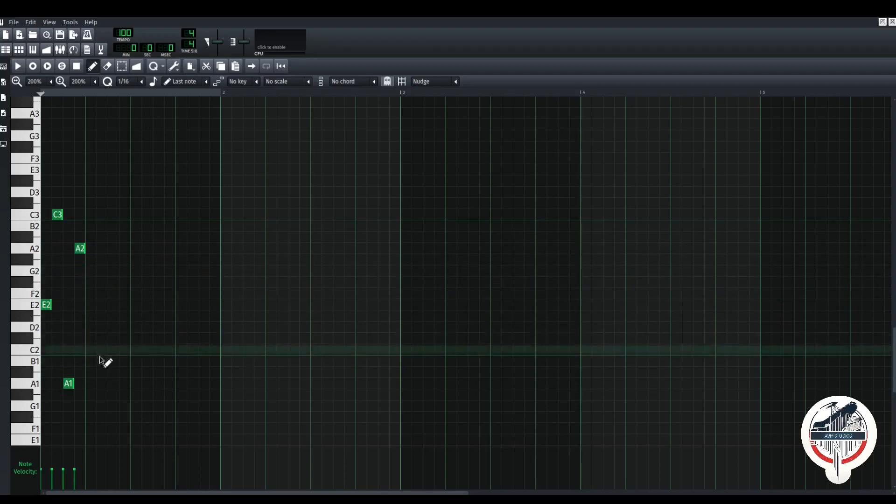
left_click(93, 363)
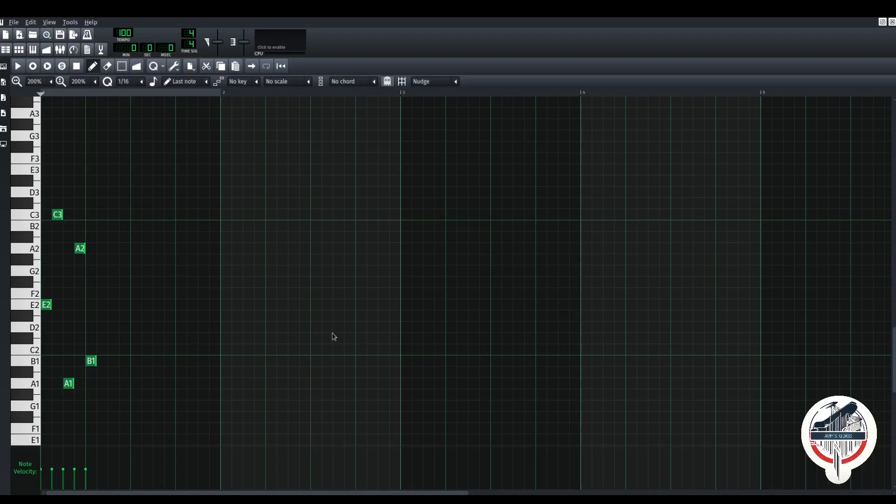
left_click(103, 237)
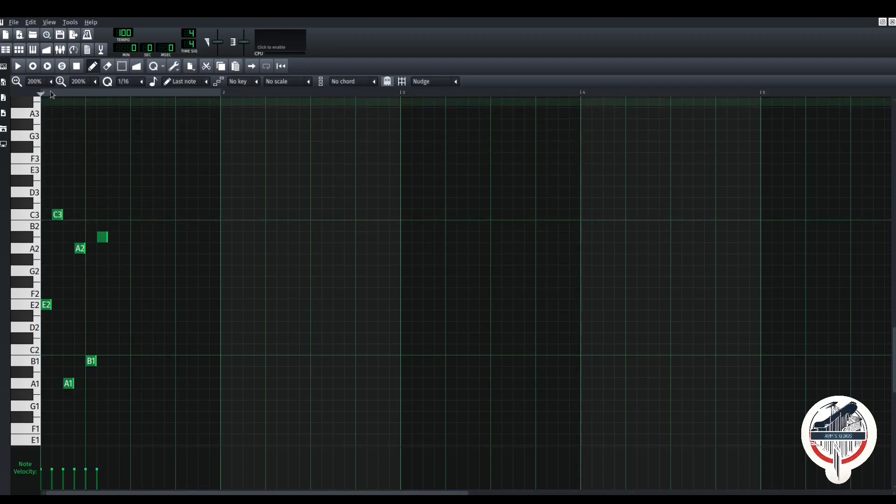
key("space")
key("space")
key("space")
key("space")
key("space")
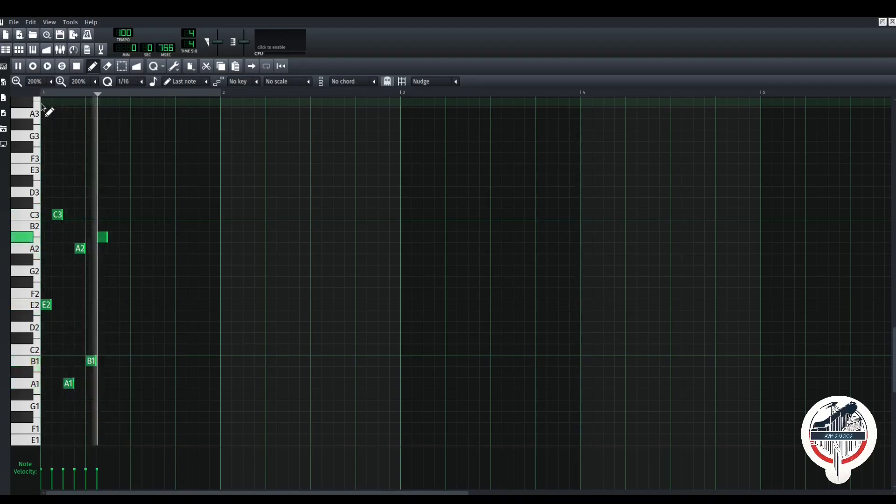
key("space")
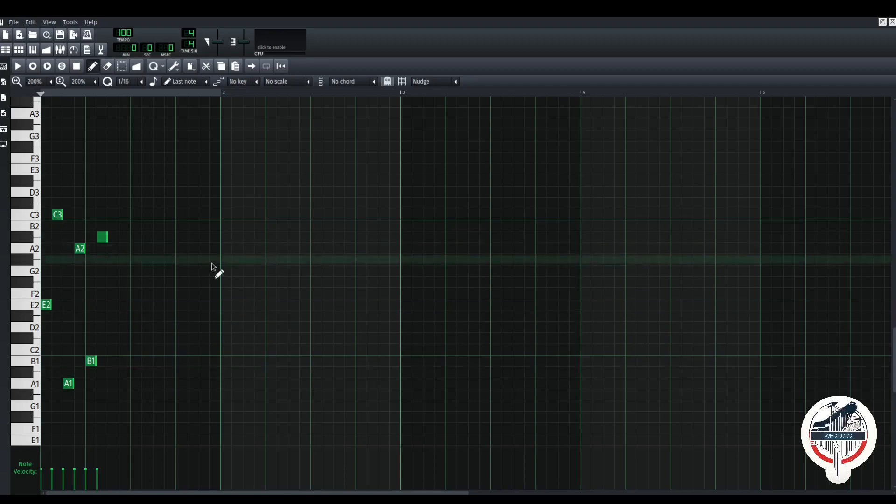
- Rectangle-select all six phrase notes and Ctrl-drag a copy of them to the right
left_click(121, 66)
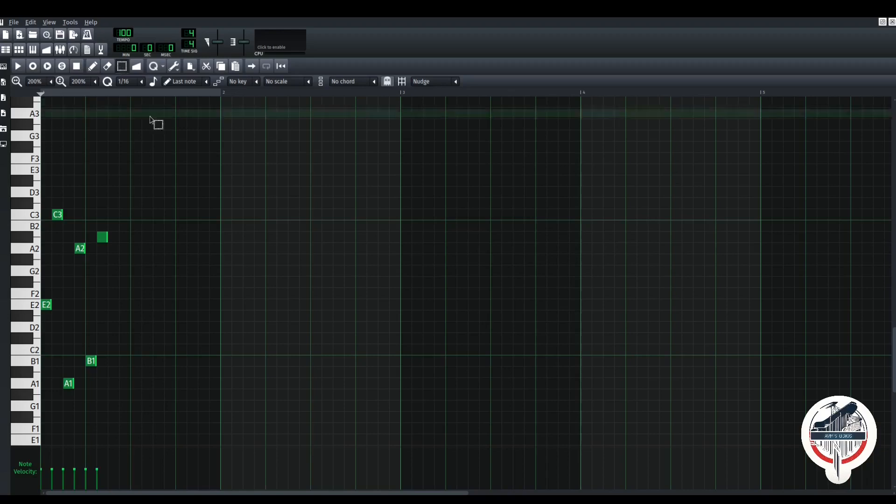
left_click_drag(212, 400, 47, 186)
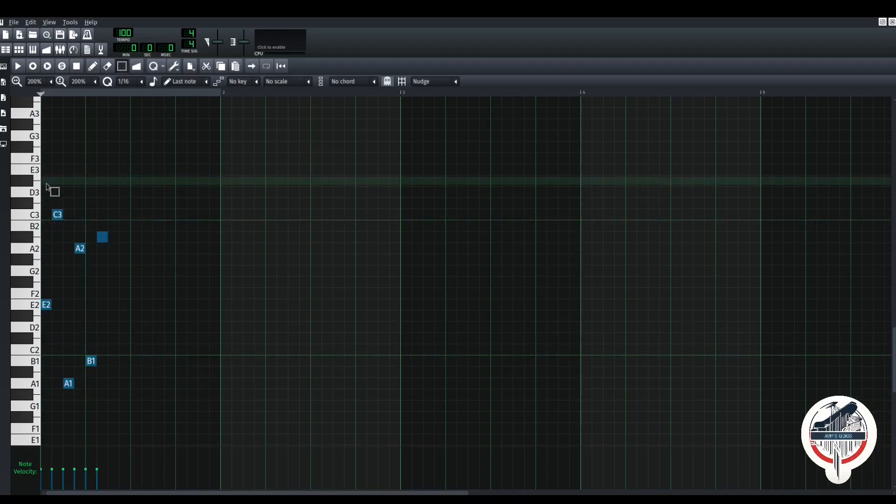
left_click(91, 69)
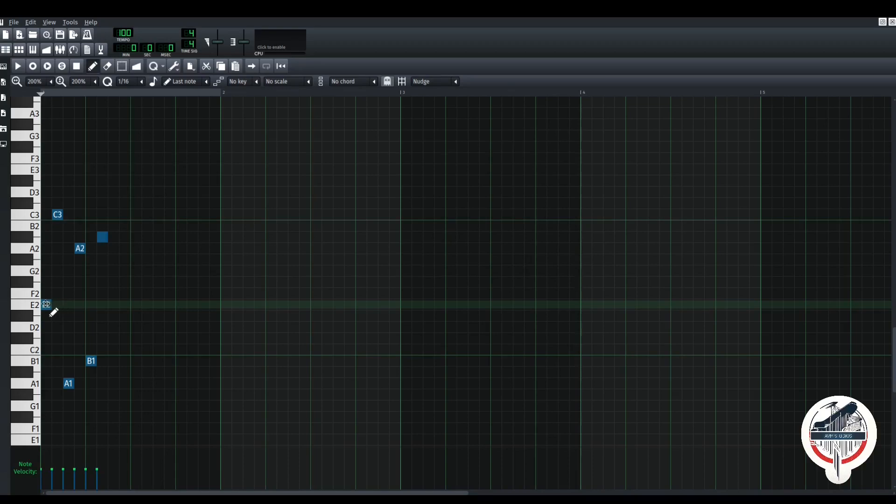
left_click_drag(54, 313, 191, 311)
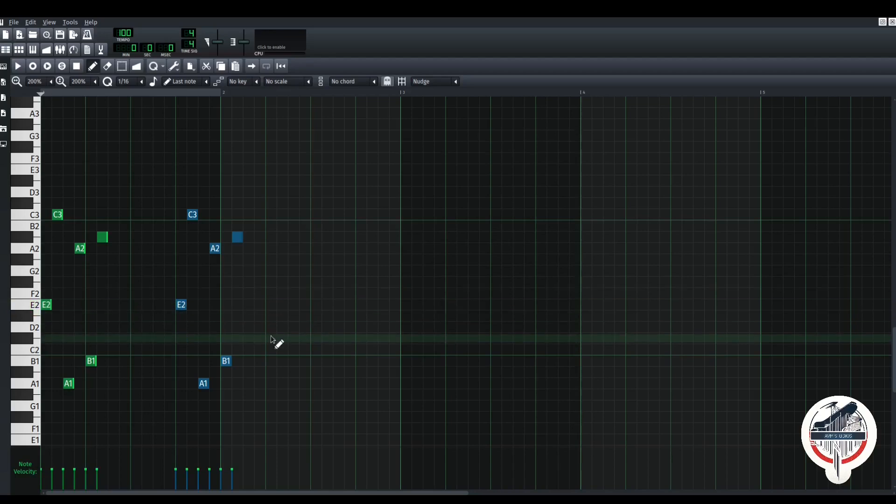
- Play back both phrases, then shift the copy so it starts exactly at bar 2
key("space")
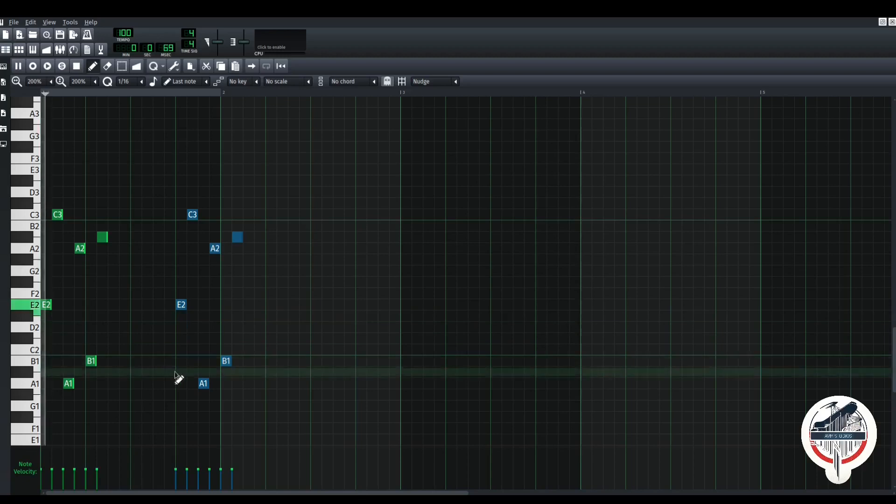
key("space")
left_click_drag(188, 314, 233, 312)
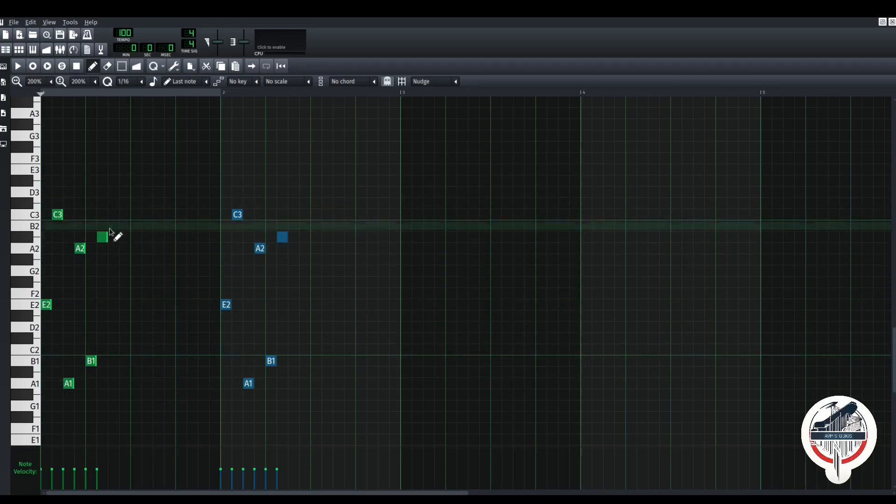
- Play and stop the two phrases, then rectangle-select all twelve notes with the Select tool
key("space")
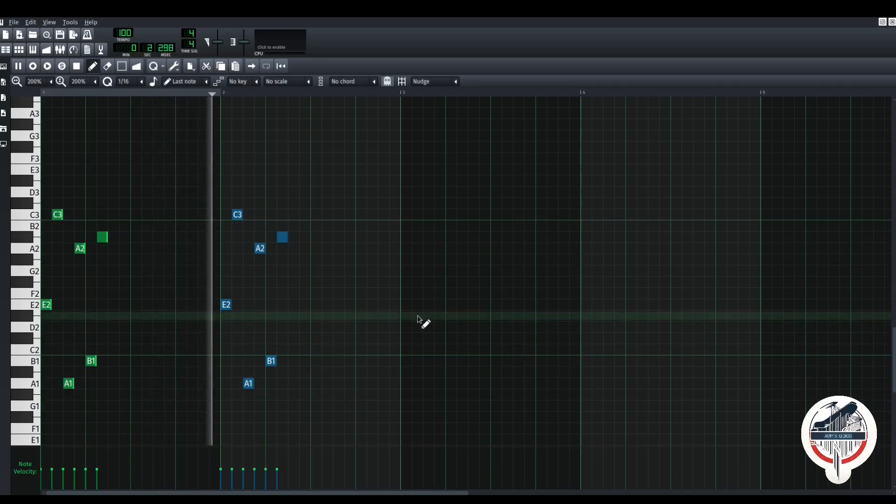
key("space")
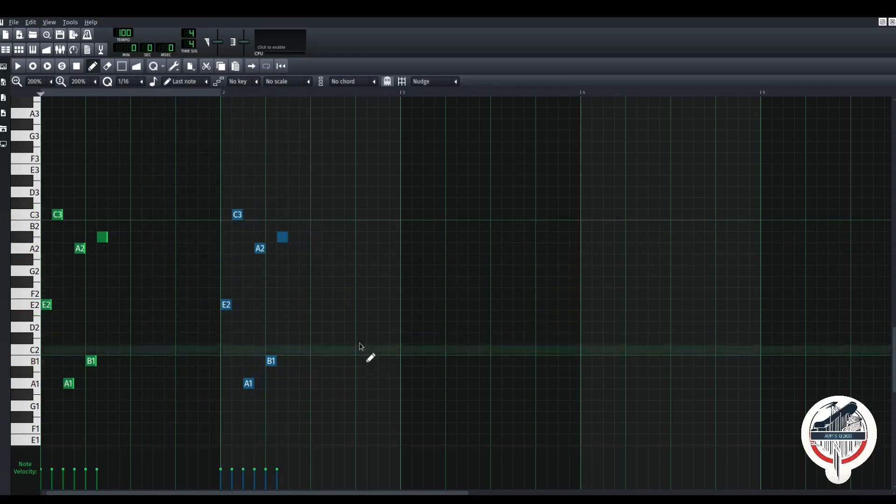
left_click(122, 66)
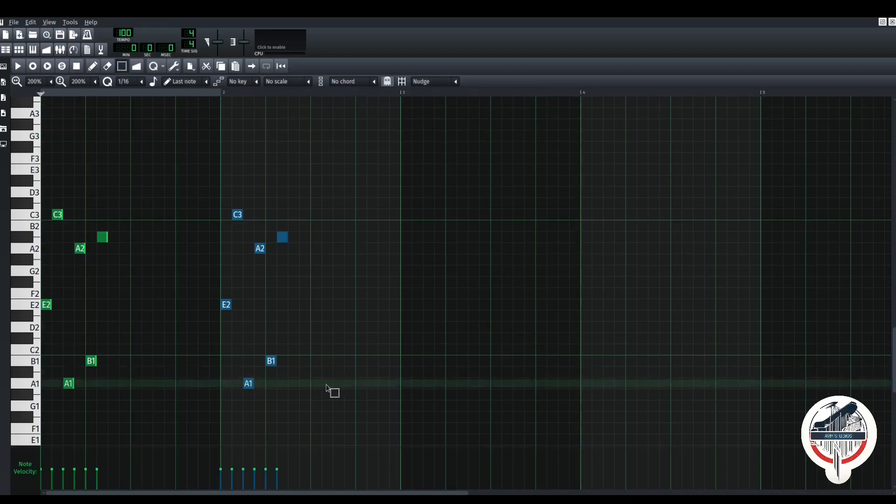
left_click_drag(385, 388, 52, 173)
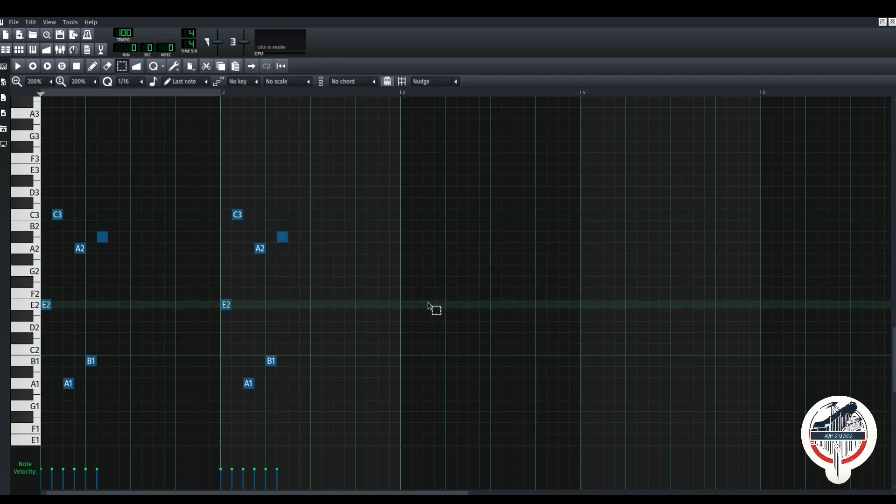
- Duplicate the two-bar phrase into bars 3–4 and lower the copy so it starts on G1
left_click_drag(46, 304, 367, 425)
left_click_drag(379, 423, 407, 383)
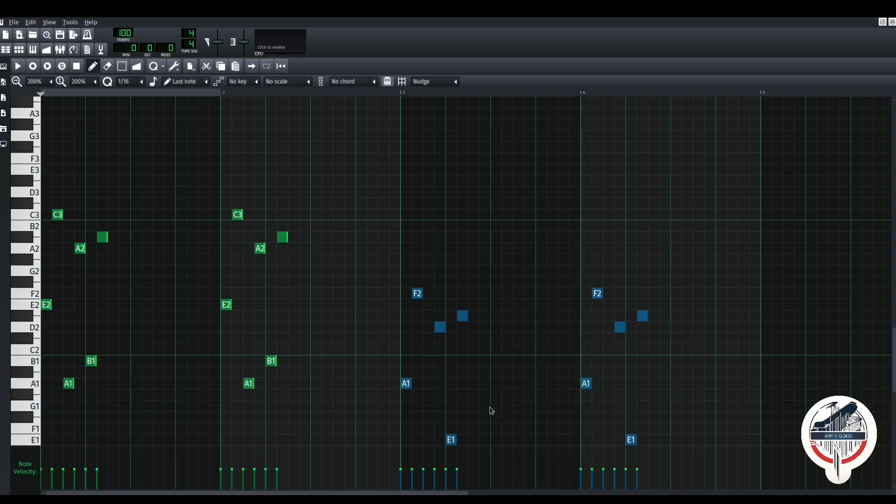
scroll(484, 387, "down", 4)
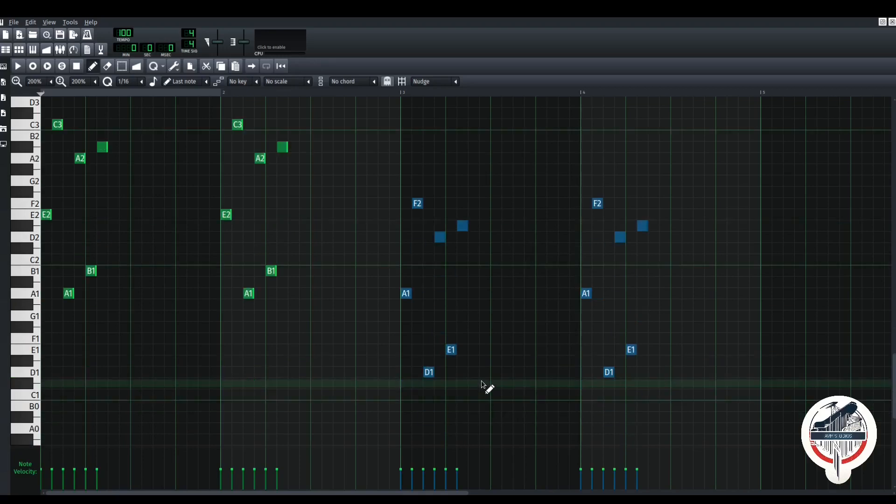
left_click_drag(401, 294, 407, 321)
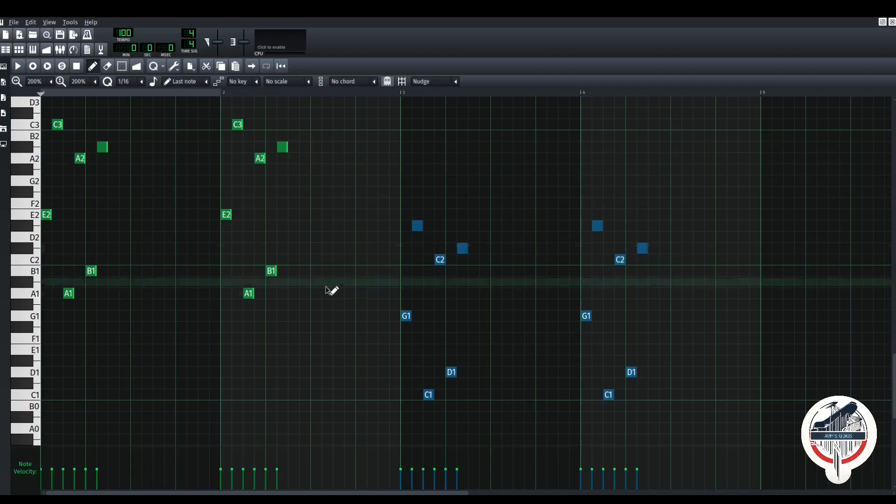
- Play the melody, then drag up the velocity bars of the bar 3–4 notes
key("space")
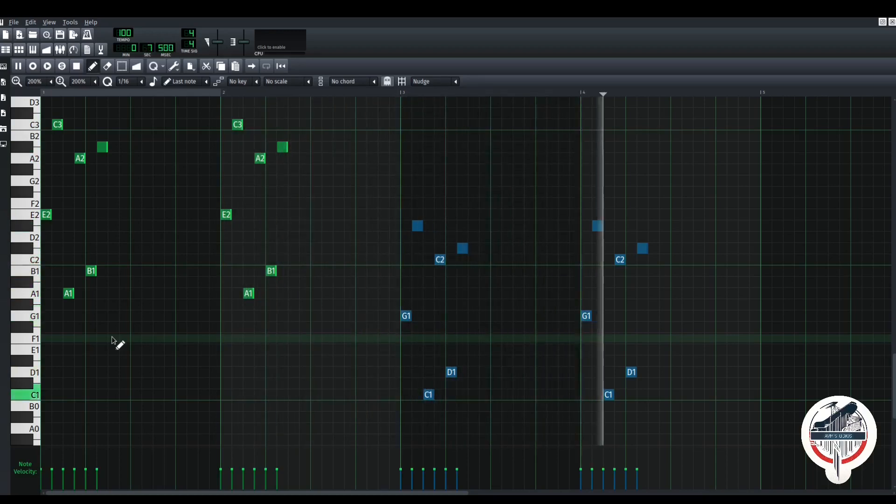
key("space")
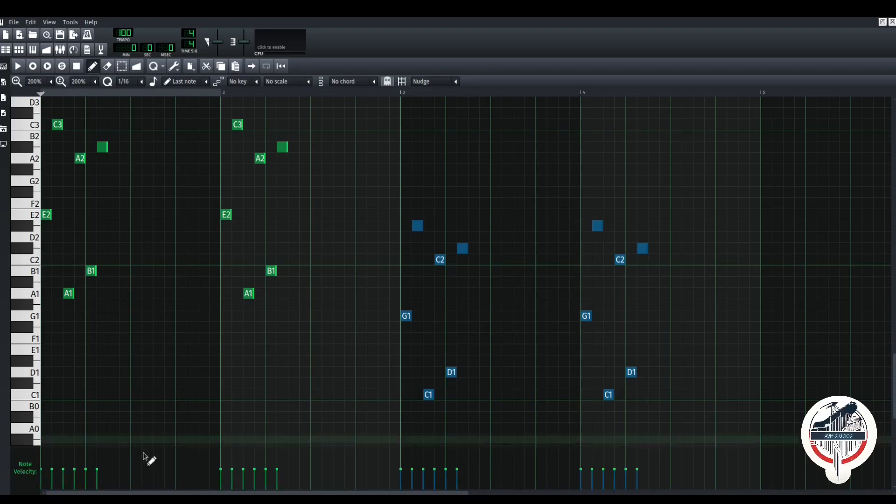
left_click_drag(406, 481, 402, 448)
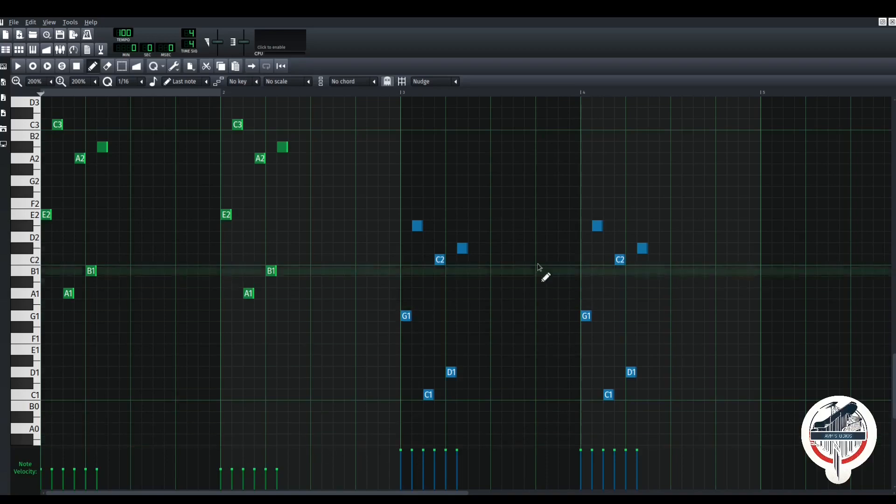
- Remove a stray note and vary the note velocities across bars 3 and 4
left_click(509, 326)
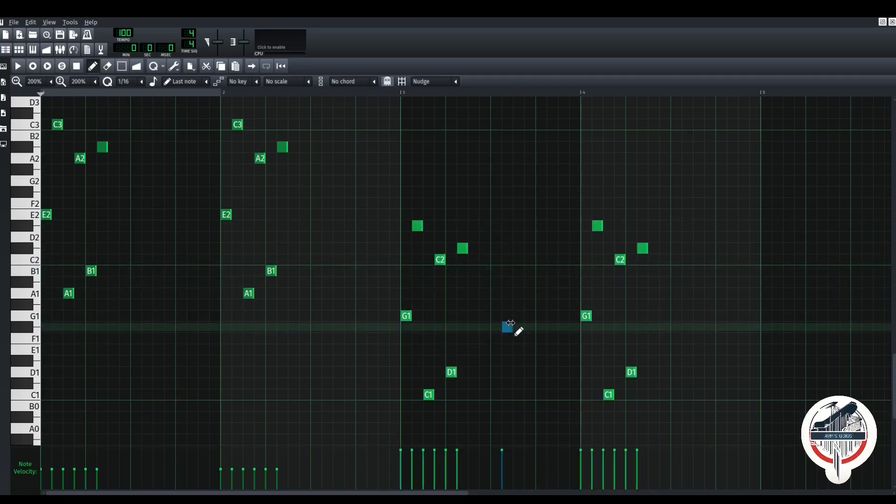
right_click(509, 327)
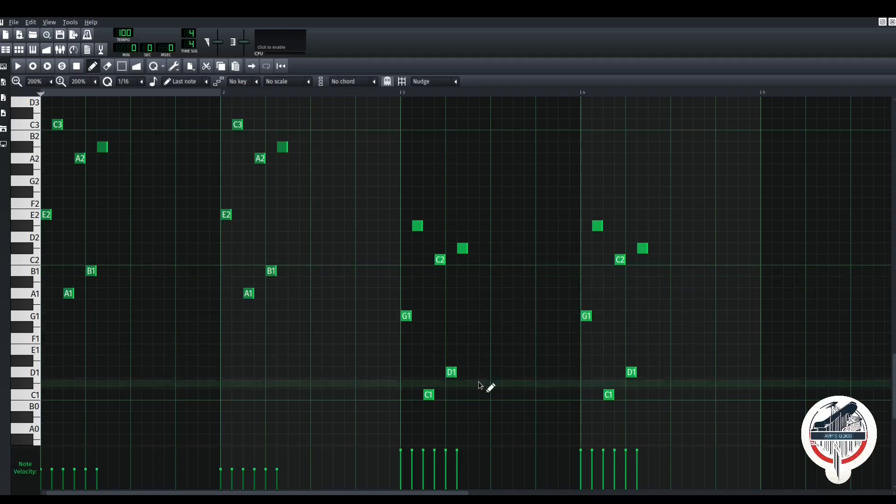
mouse_move(407, 456)
left_mouse_down()
mouse_move(435, 471)
mouse_move(458, 457)
left_mouse_up()
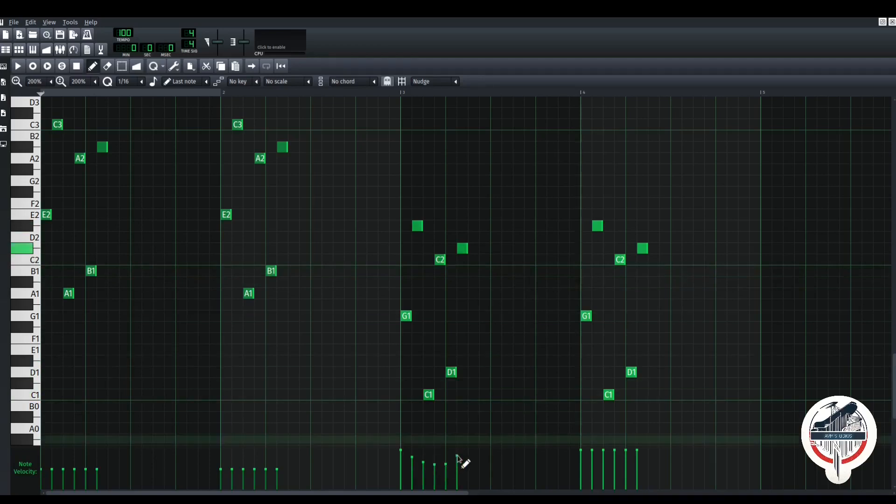
mouse_move(590, 455)
left_mouse_down()
mouse_move(628, 464)
mouse_move(640, 450)
left_mouse_up()
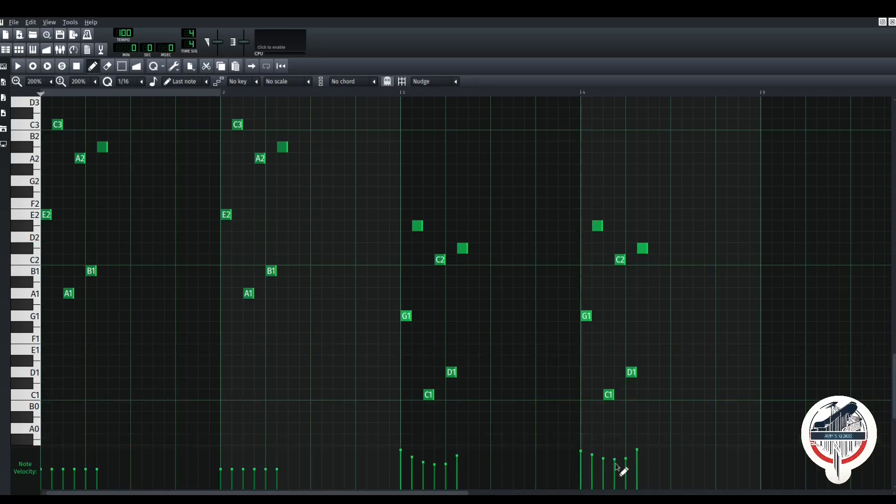
- Vary the bar 2 and bar 1 note velocities, raising the C3 note in bar 2
left_click(230, 450)
mouse_move(231, 450)
left_mouse_down()
mouse_move(219, 449)
mouse_move(255, 450)
mouse_move(222, 450)
mouse_move(259, 460)
mouse_move(278, 455)
left_mouse_up()
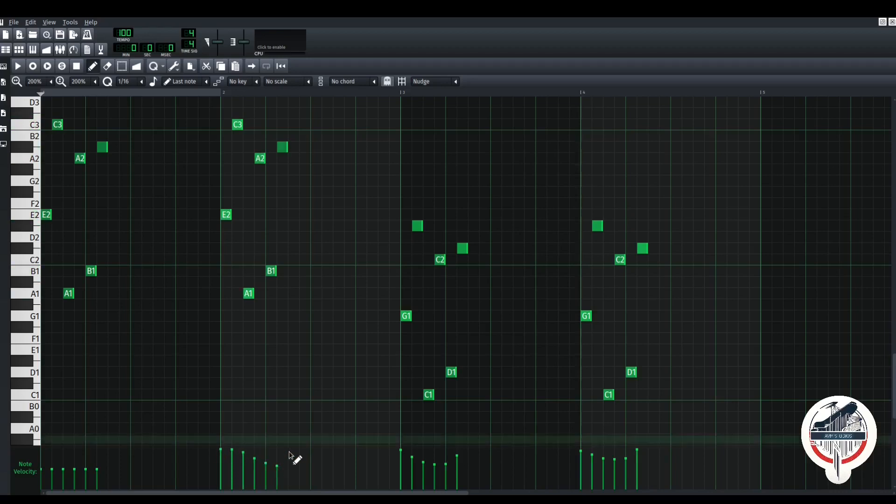
mouse_move(46, 449)
left_mouse_down()
mouse_move(80, 469)
mouse_move(108, 447)
left_mouse_up()
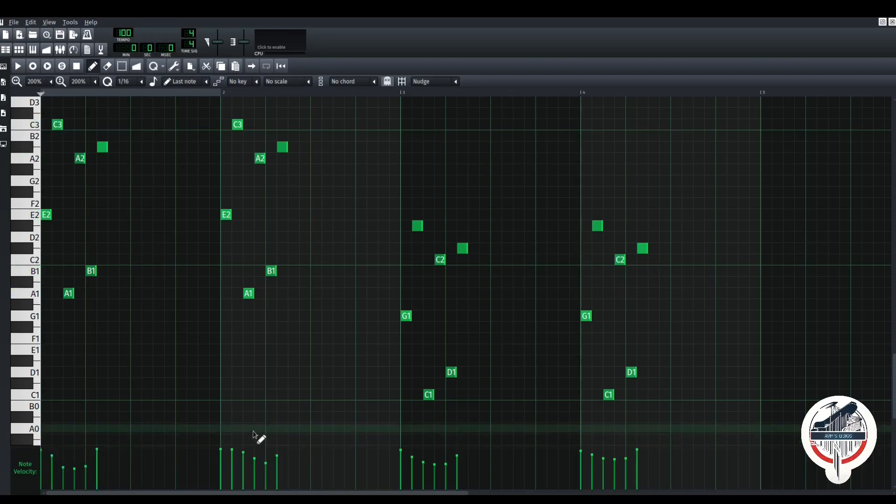
key("space")
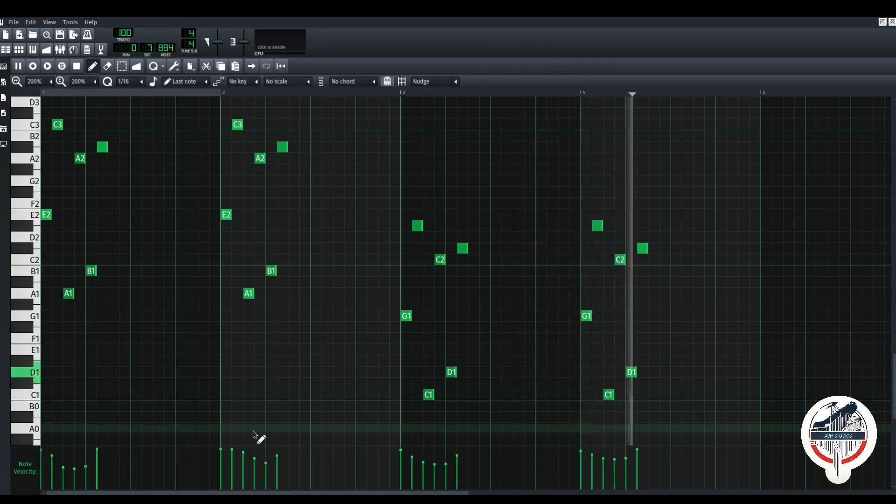
key("space")
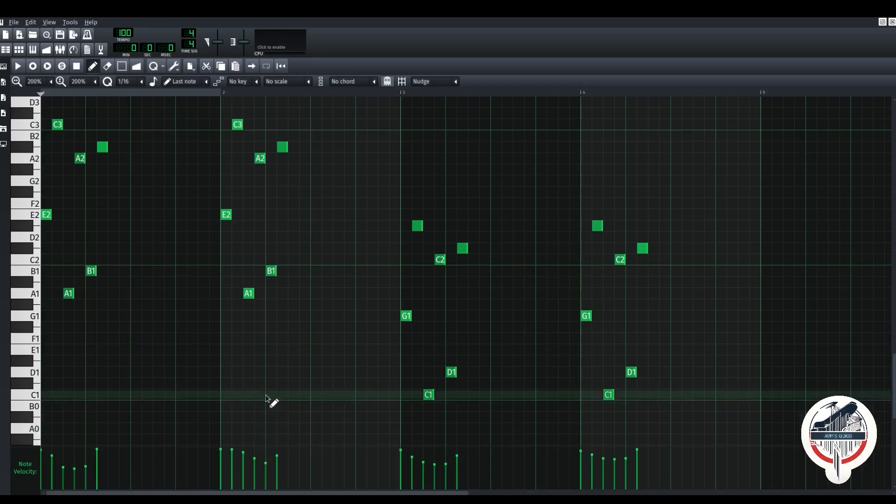
- In the Song Editor, duplicate the four-bar OmegaGMGS2 melody clip to bar 9
left_click(6, 50)
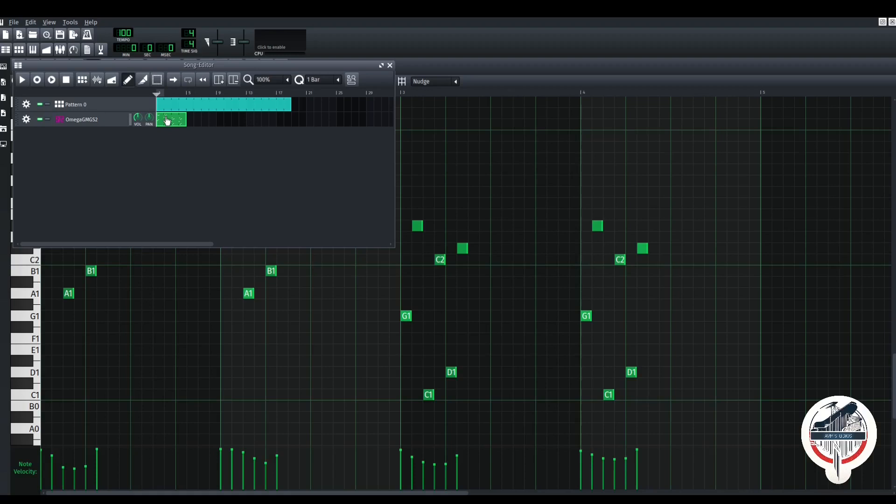
mouse_move(167, 121)
left_mouse_down()
mouse_move(208, 120)
mouse_move(168, 120)
mouse_move(179, 121)
left_mouse_up()
mouse_move(182, 121)
left_mouse_down()
mouse_move(203, 122)
mouse_move(185, 125)
left_mouse_up()
mouse_move(234, 119)
left_mouse_down()
mouse_move(243, 119)
mouse_move(227, 119)
left_mouse_up()
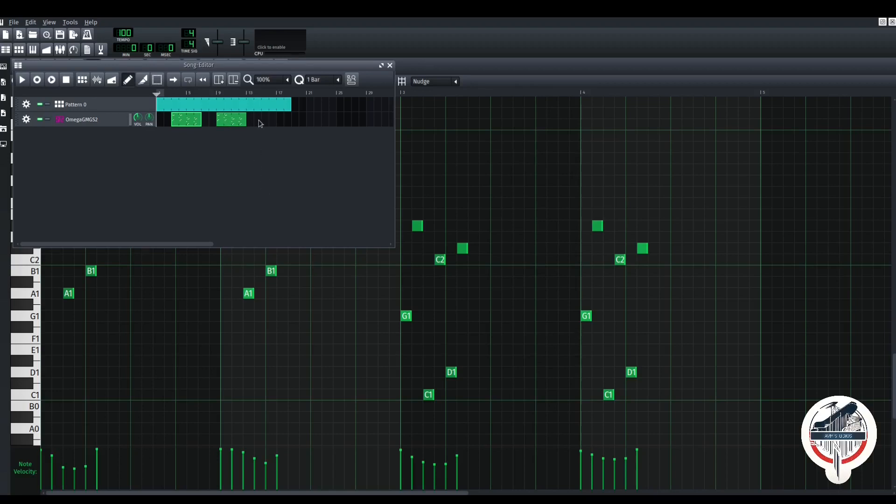
- Add a third melody clip at bar 15 on the OmegaGMGS2 track, then play and stop the song
mouse_move(230, 122)
left_mouse_down()
mouse_move(246, 121)
mouse_move(231, 121)
left_mouse_up()
left_click(264, 122)
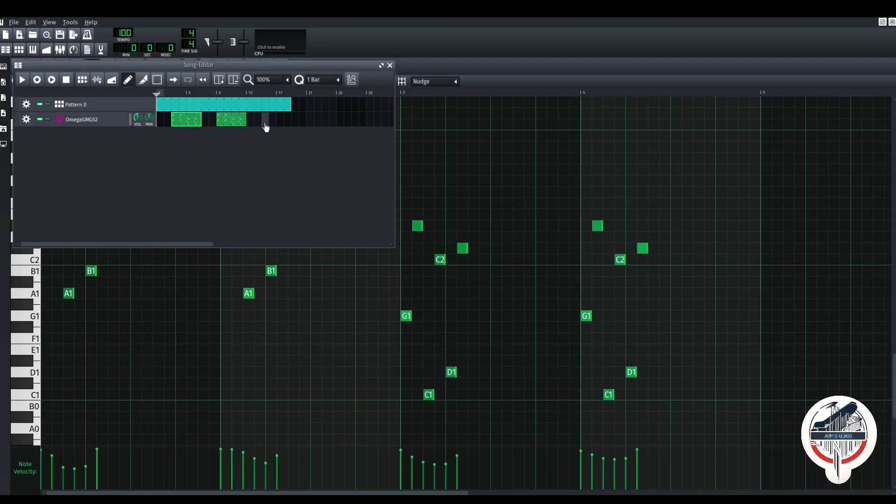
left_click(292, 192)
key("space")
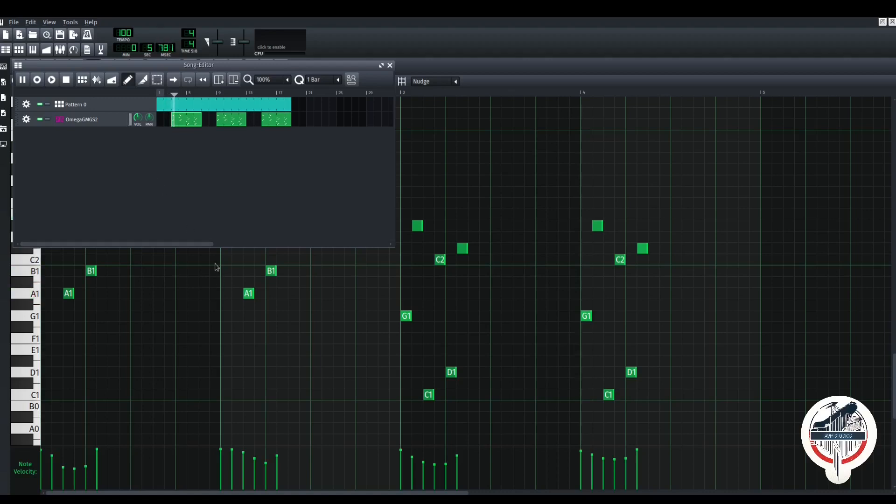
key("space")
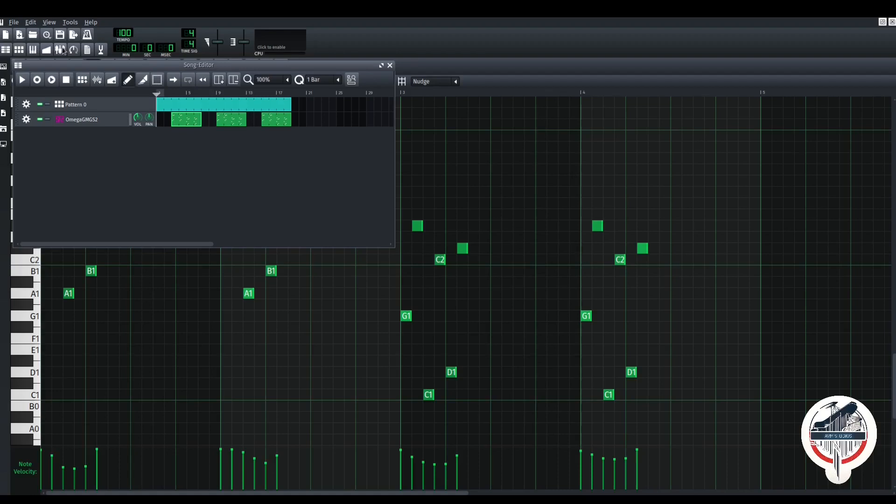
- Lower the Master fader in the Mixer
left_click(62, 49)
left_click_drag(143, 213, 595, 182)
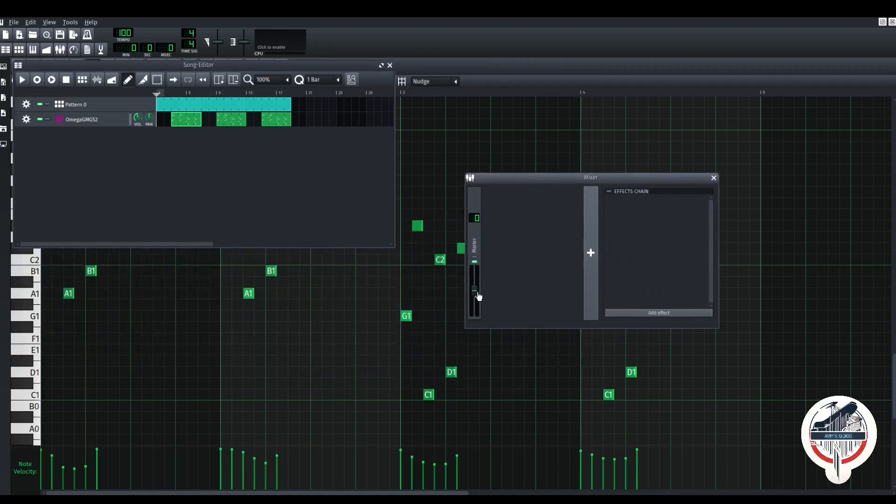
left_click_drag(479, 298, 481, 303)
- Play the song to check the new level, then stop it and close the Mixer
left_click(168, 186)
key("space")
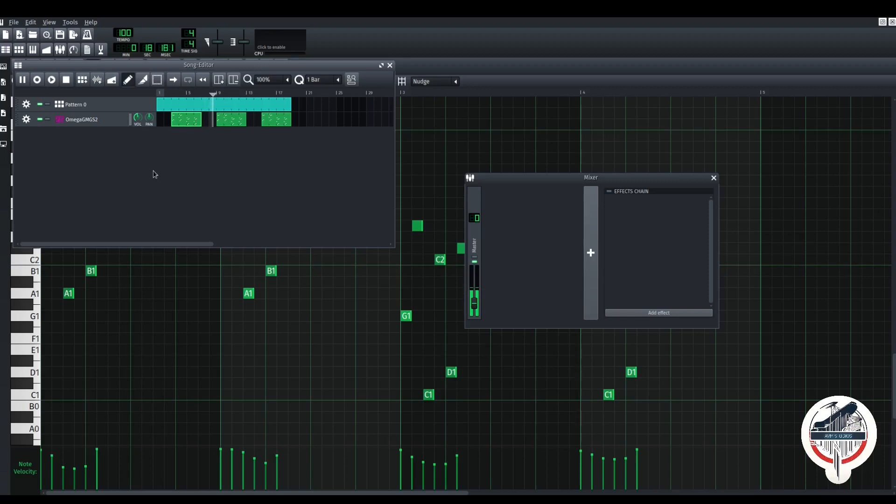
key("space")
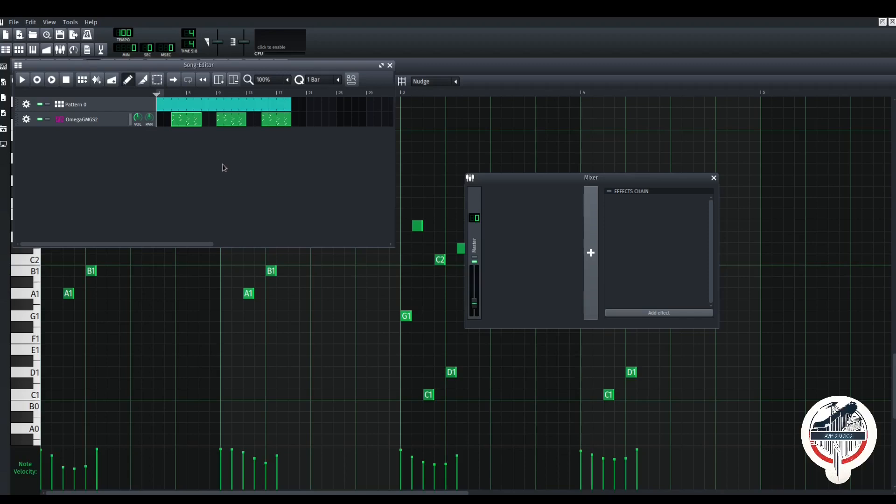
key("F9")
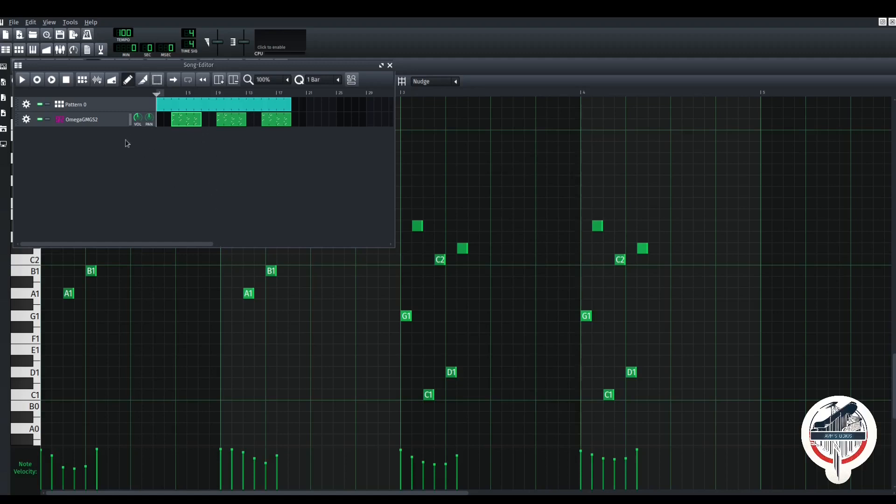
- Drag the Song Editor window down and to the right, revealing the piano roll tools
left_click_drag(128, 68, 227, 109)
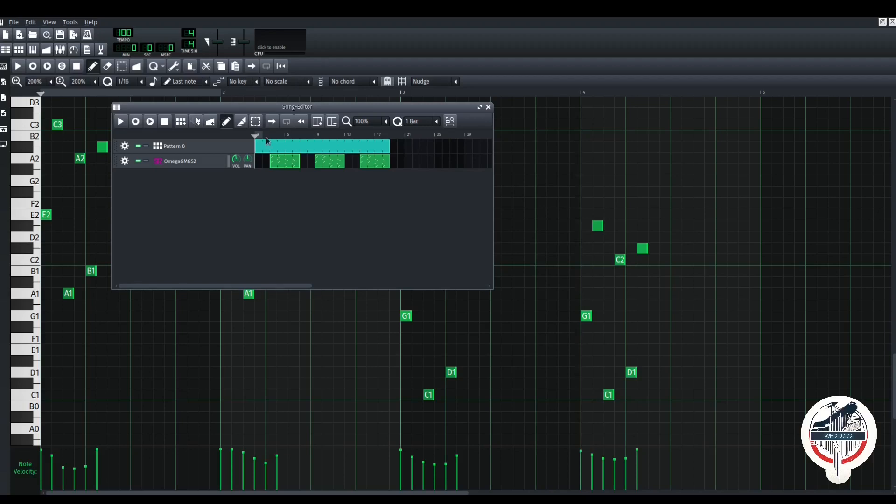